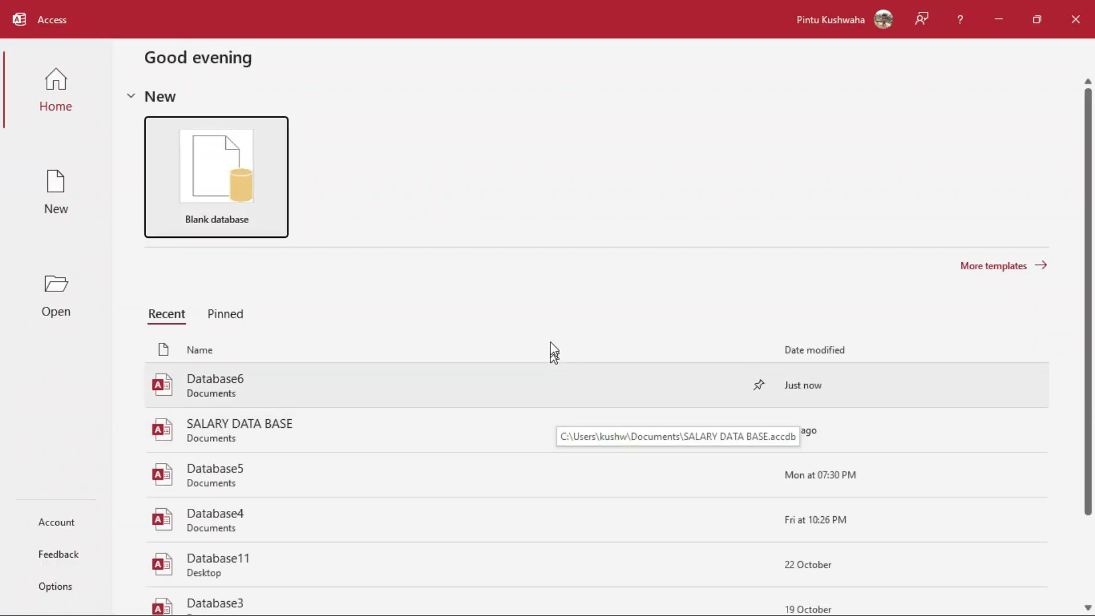
Step: Create a blank database with the file name EMPLOYEE SALAY
click(245, 186)
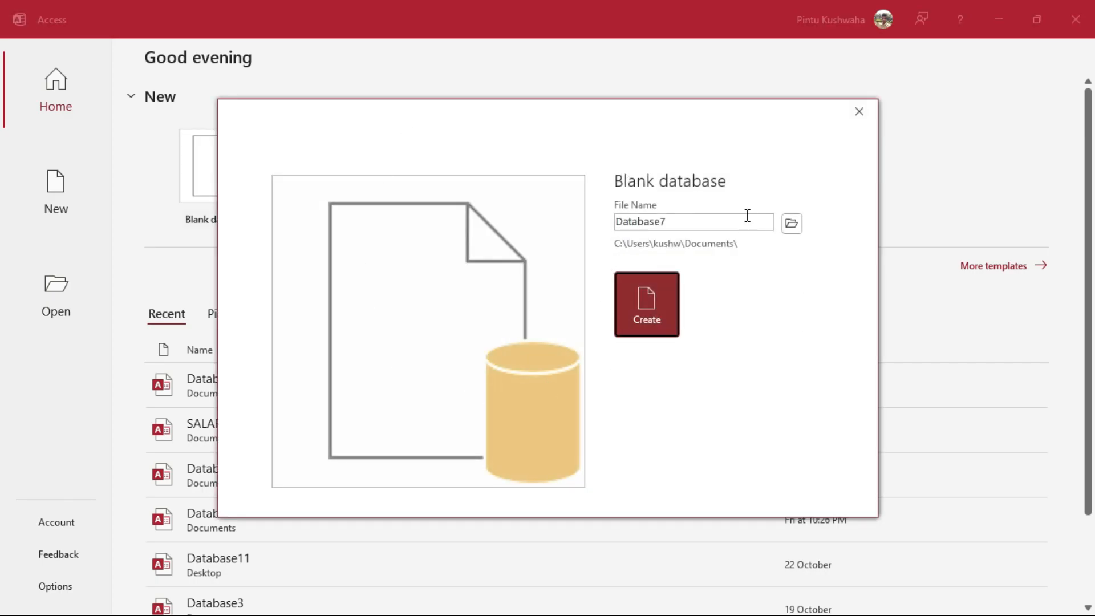
double_click(696, 221)
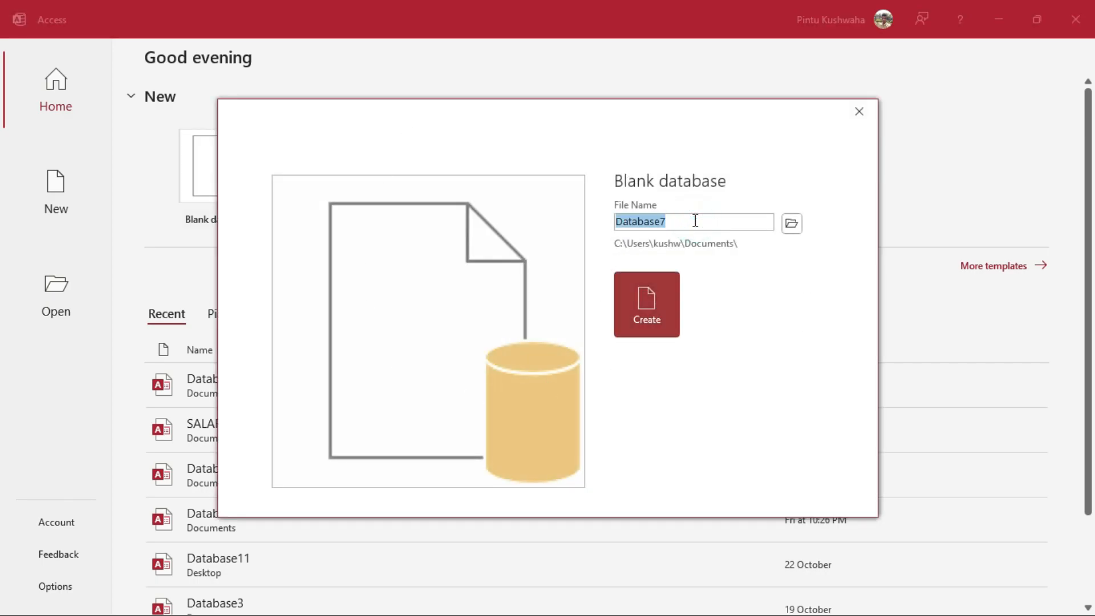
text(EMPLO)
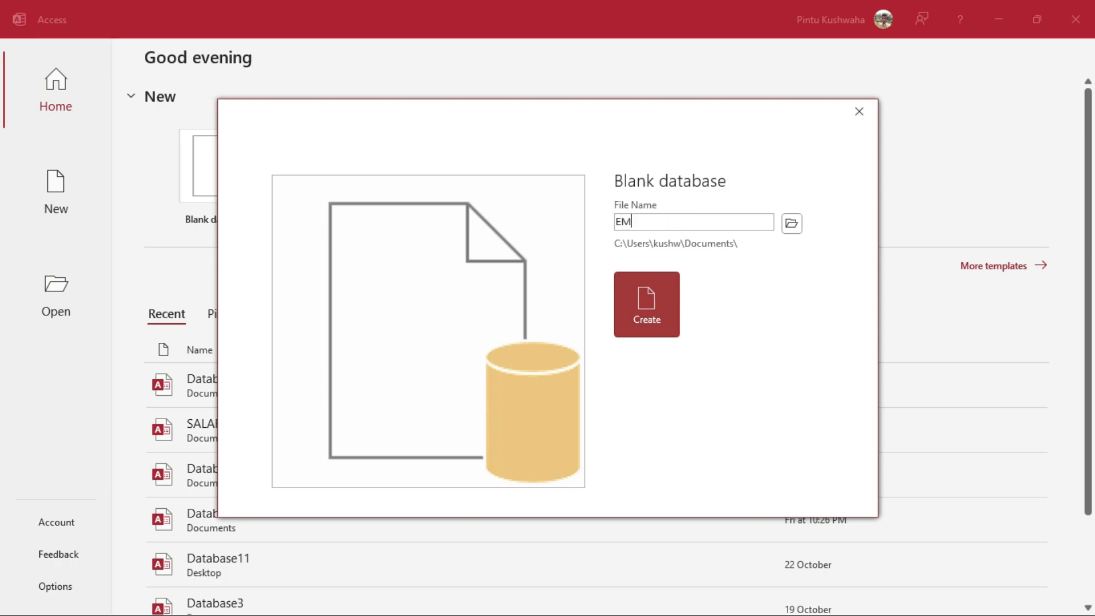
text(YEE SALAY)
click(644, 295)
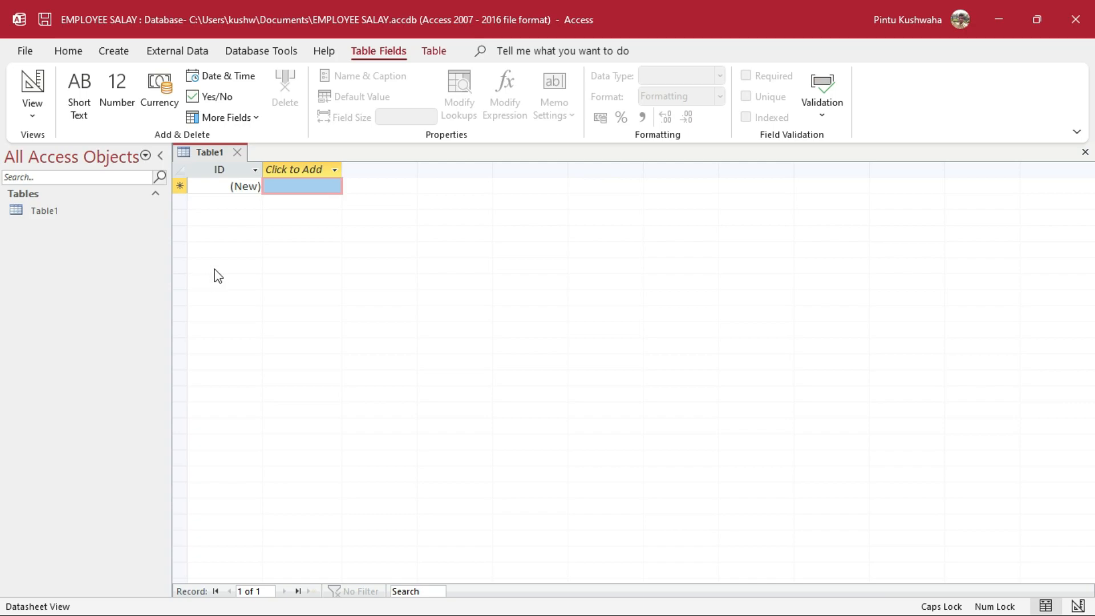
Step: Switch Table1 to Design View, saving the table under the name Table1
click(99, 215)
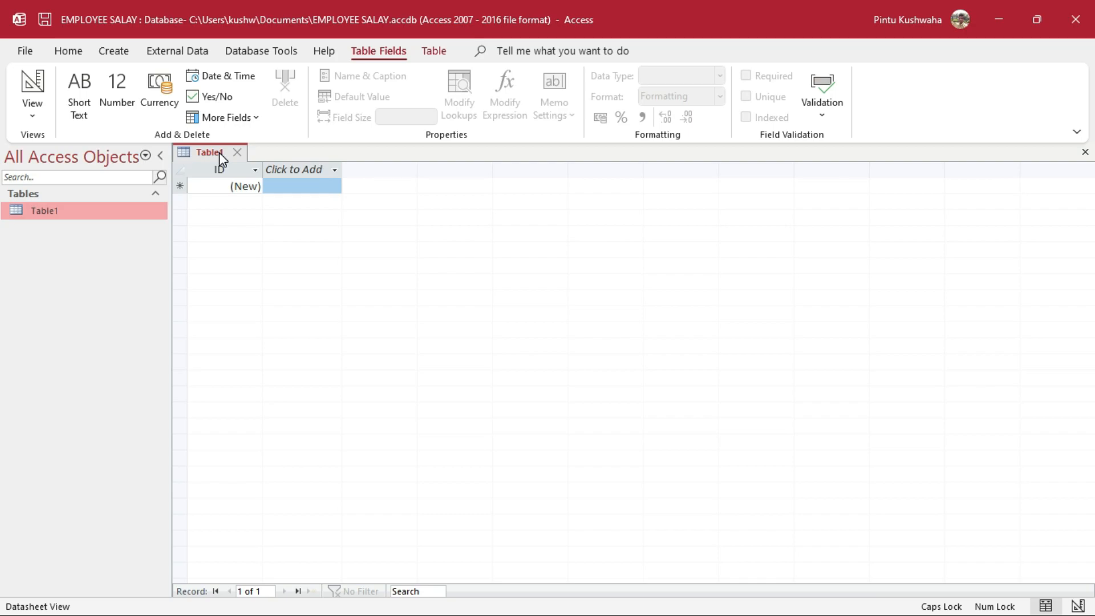
right_click(104, 212)
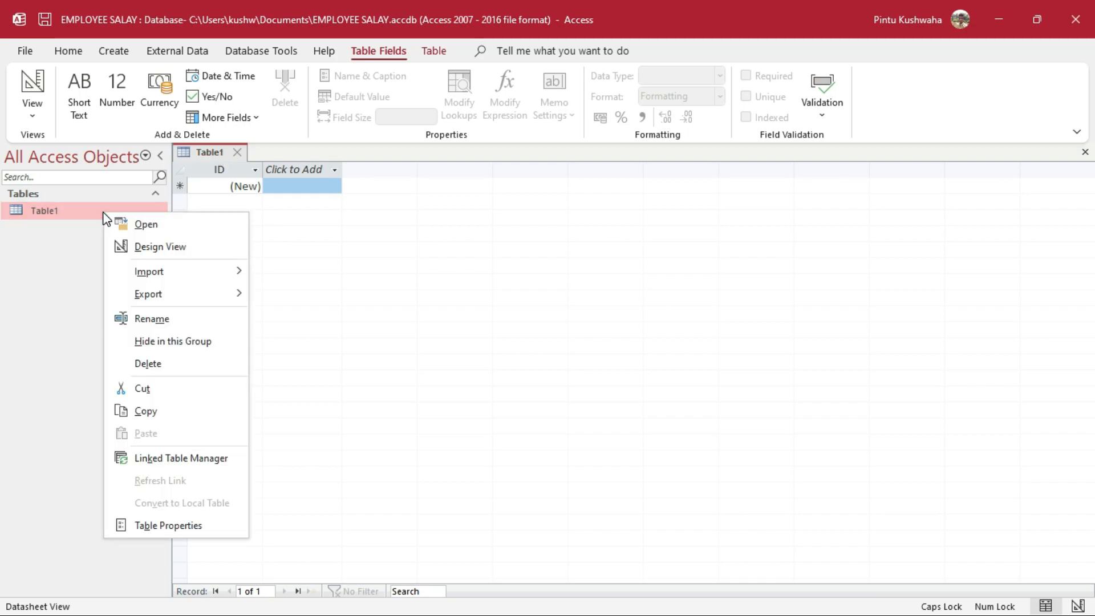
click(153, 247)
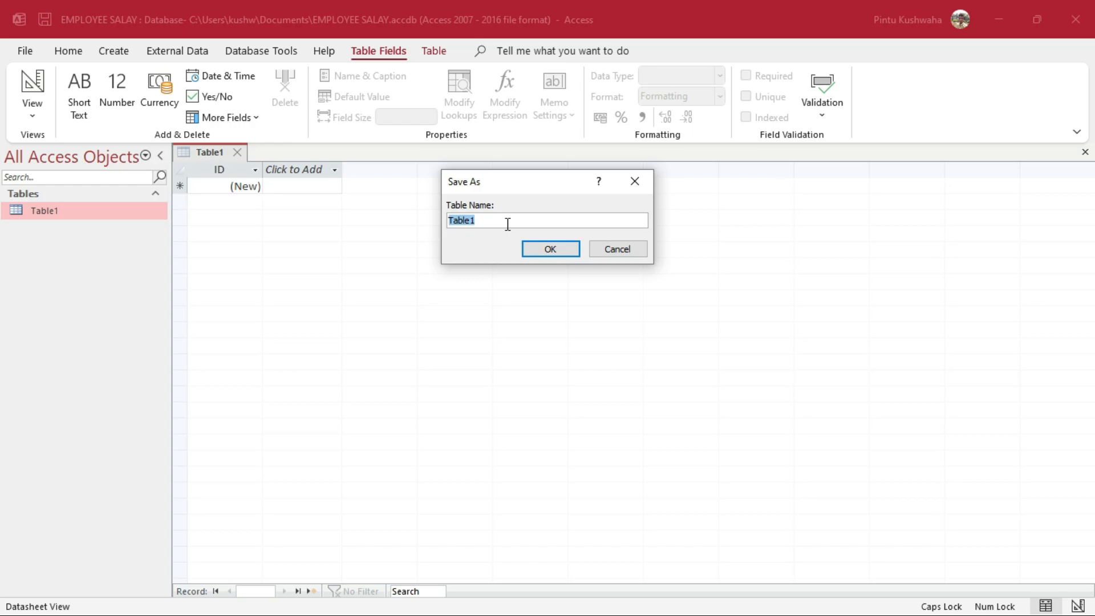
click(550, 249)
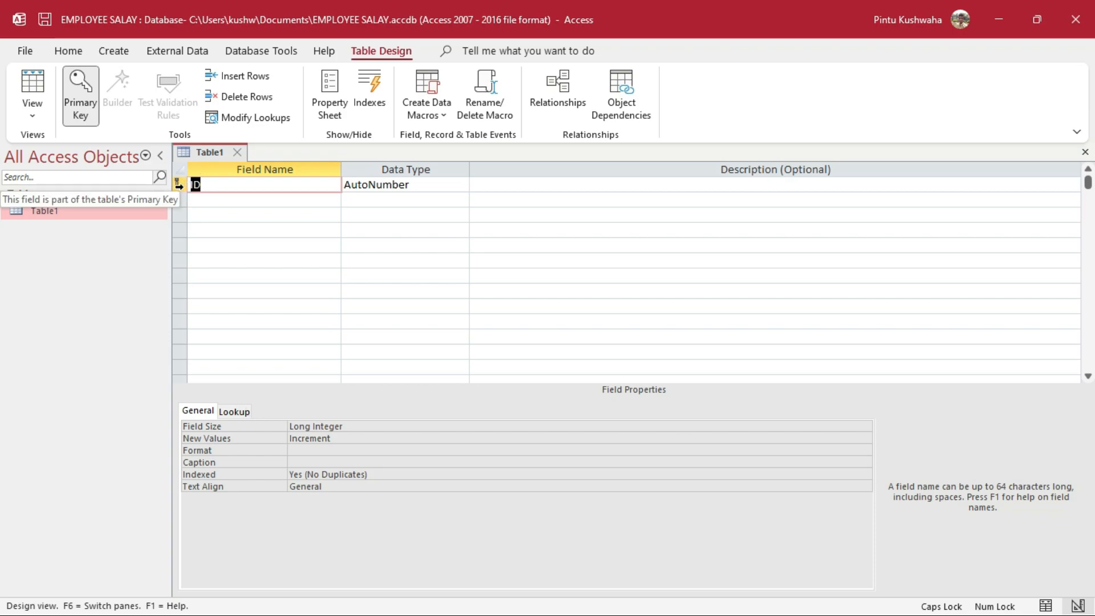
Step: Remove the primary key from the ID field and rename the field EMPLOYEE NAME
click(71, 87)
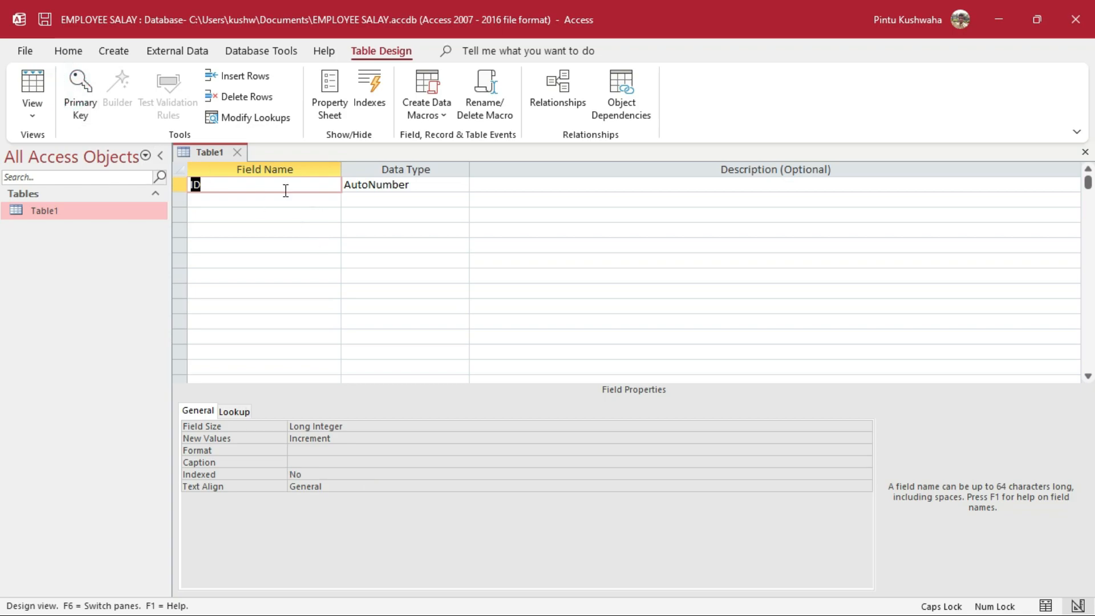
text(e)
key(BackSpace)
text(EMPLOYEE NAME)
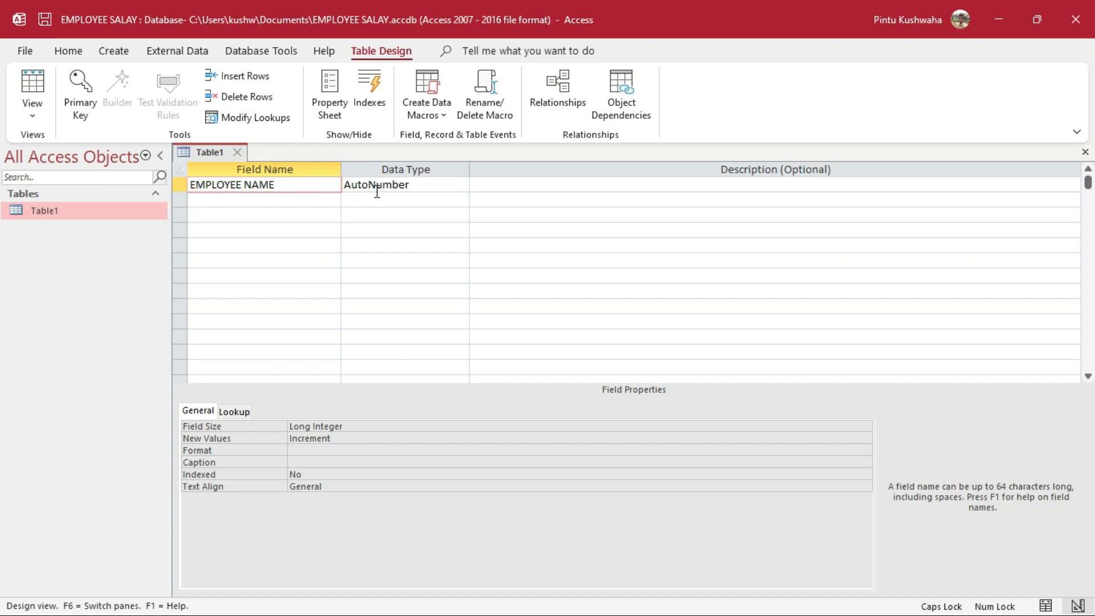
Step: Set the data type of the EMPLOYEE NAME field to Long Text
click(398, 183)
text(TEX)
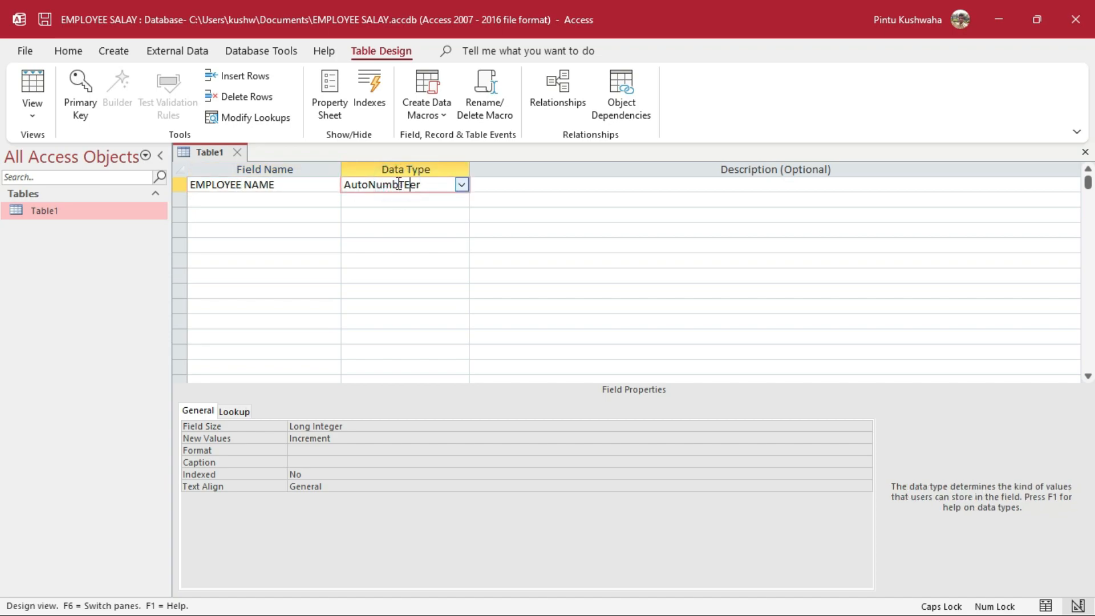
key(Return)
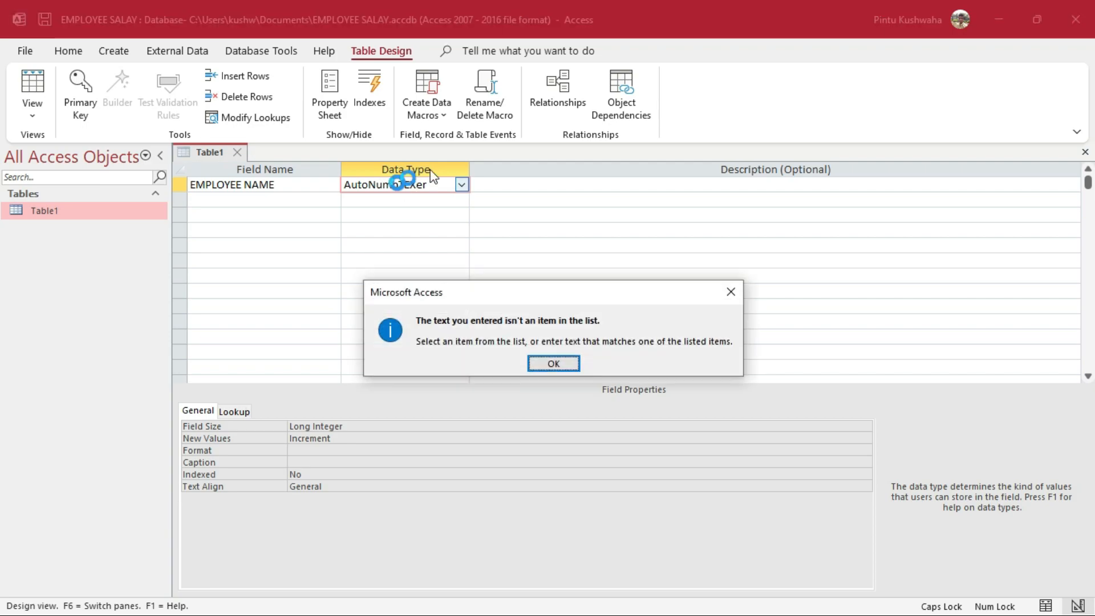
key(Return)
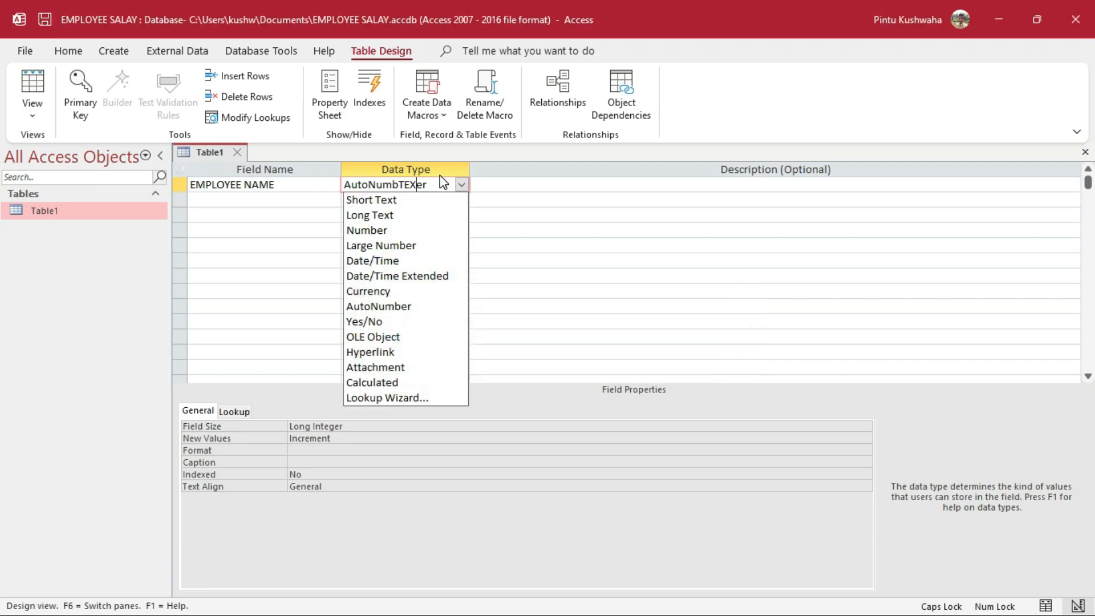
click(408, 222)
Step: Add a BASIC SALARY field below EMPLOYEE NAME with the Number data type
click(298, 206)
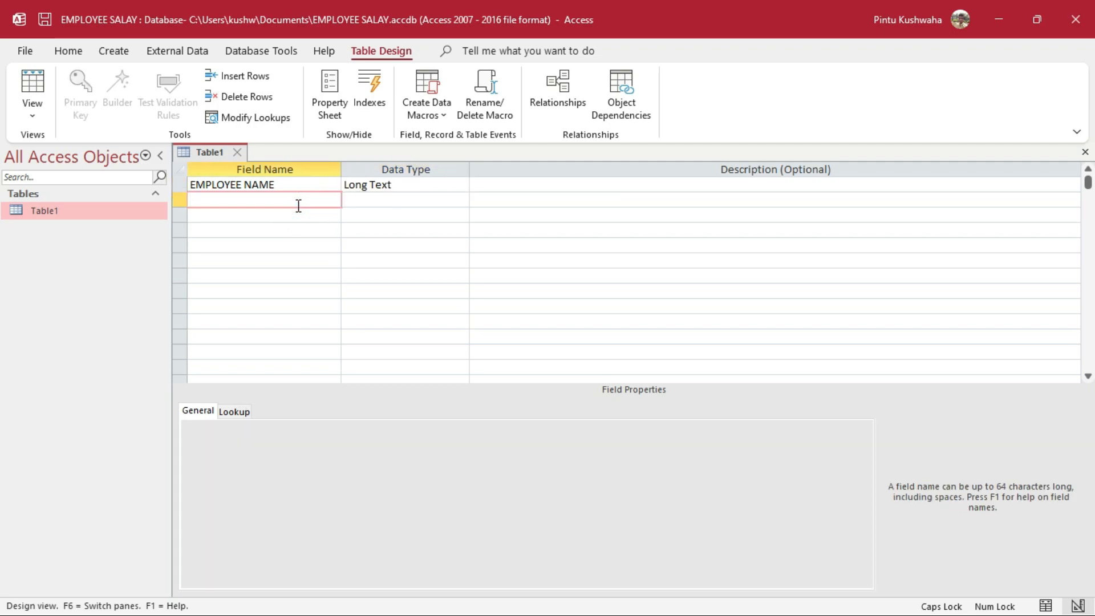
text(BASIC SALARY)
click(386, 201)
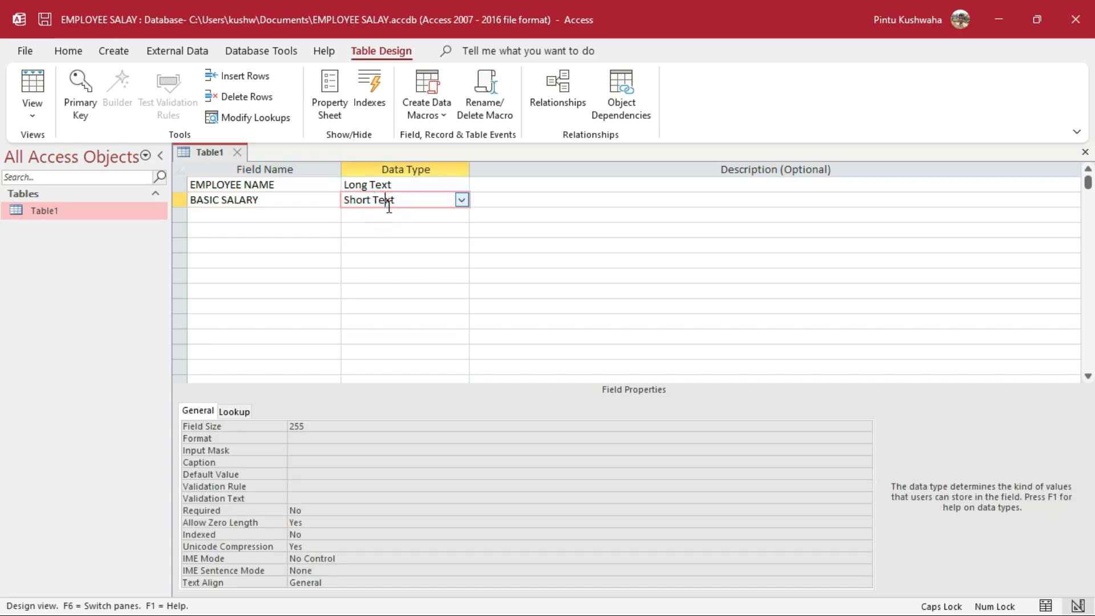
click(455, 198)
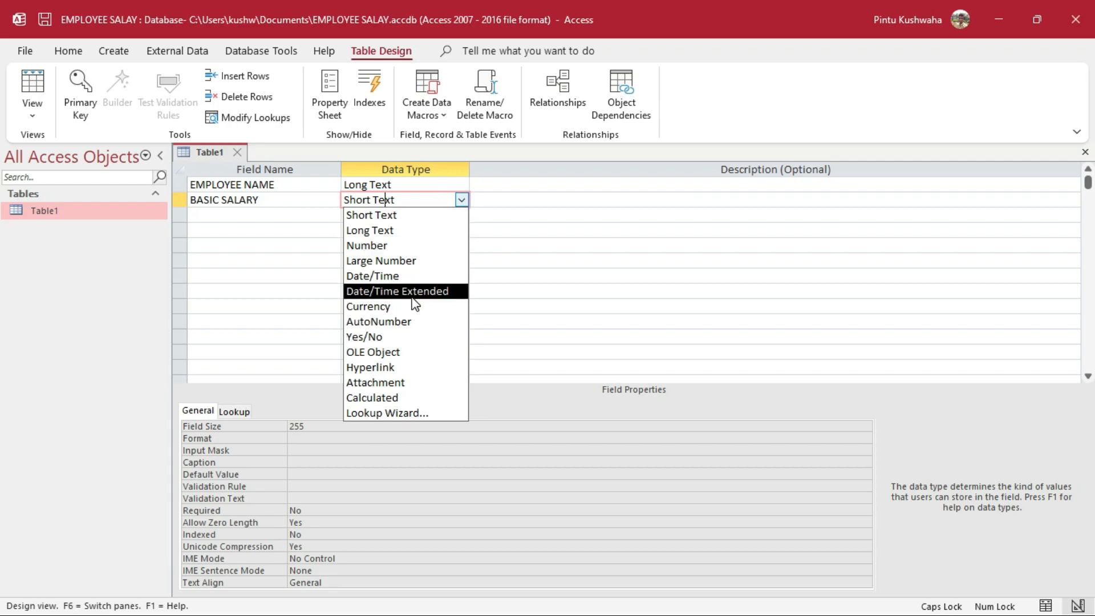
click(425, 246)
Step: Add a DA field below BASIC SALARY with the Number data type
click(321, 218)
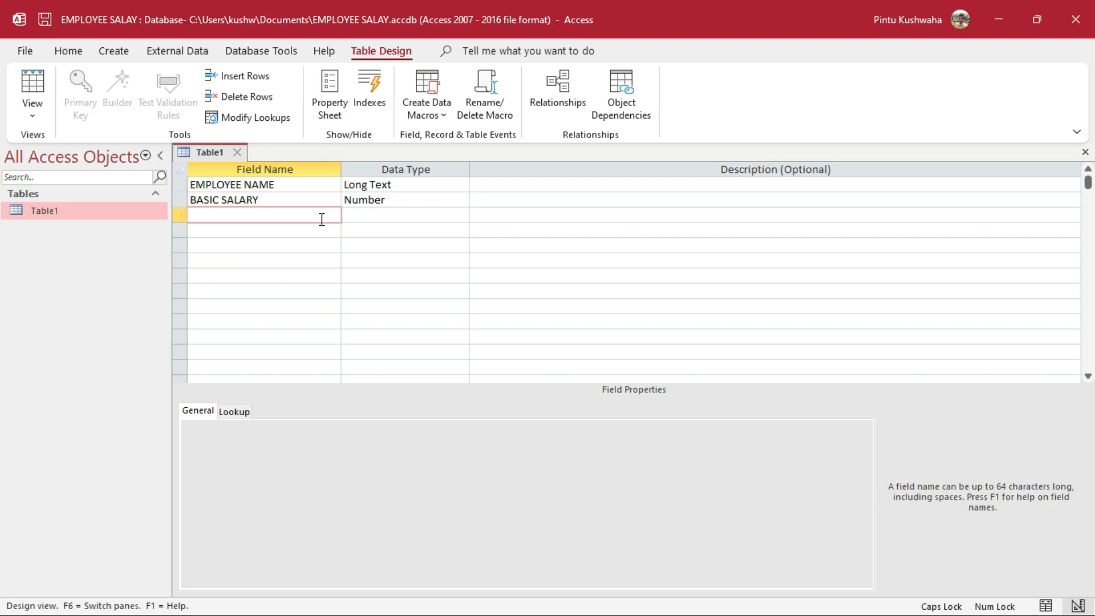
text(DA)
click(396, 216)
click(462, 215)
click(435, 260)
Step: Add an HRA field below DA with the Number data type
click(286, 230)
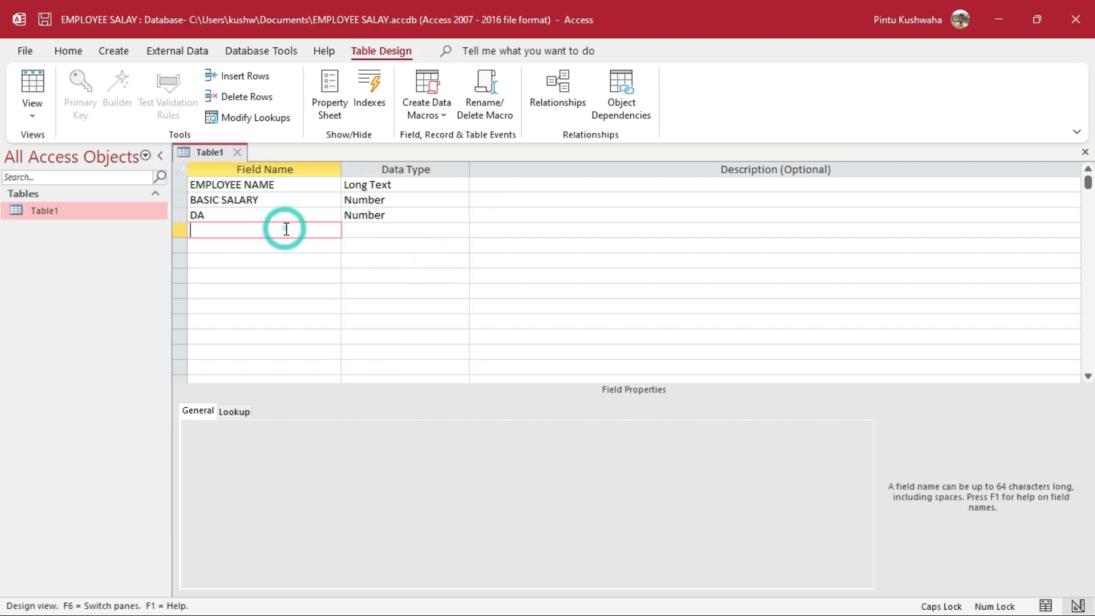
text(HRA)
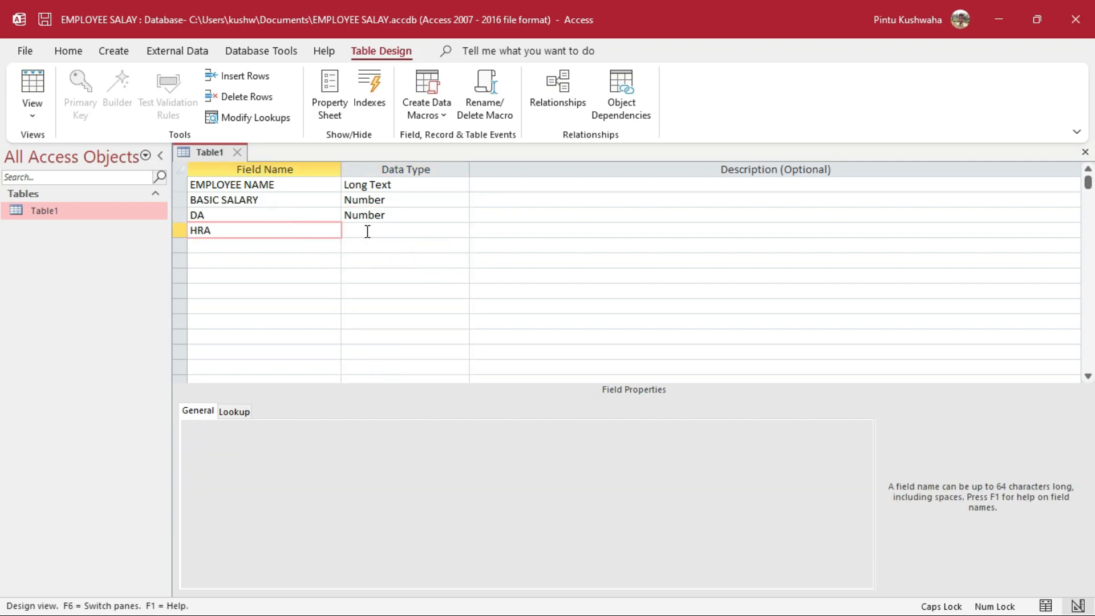
click(368, 231)
click(461, 230)
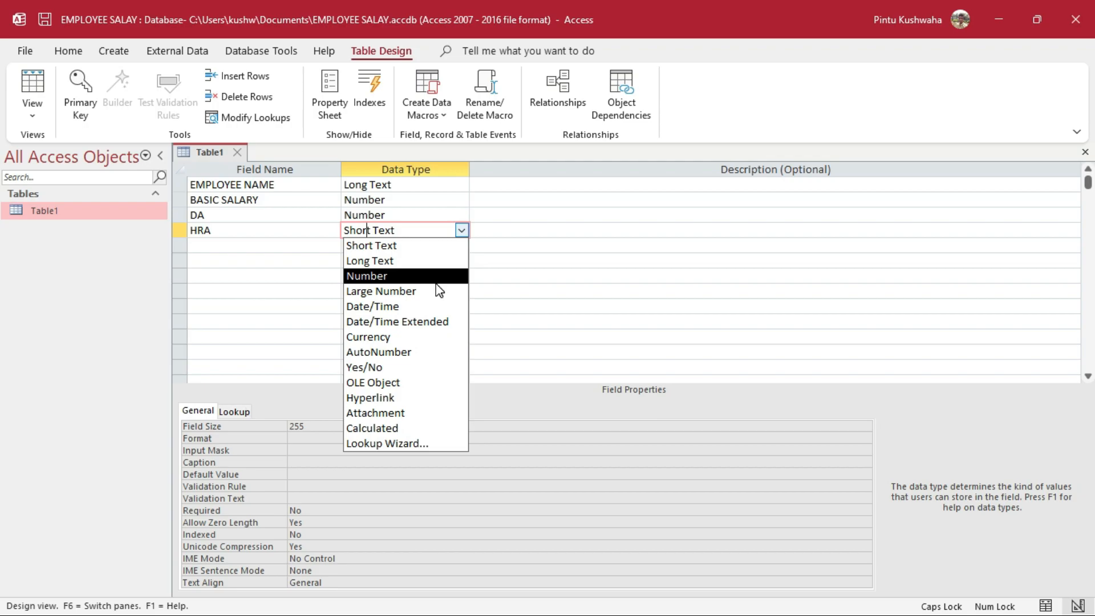
click(435, 280)
Step: Add a CONCE field below HRA with the Number data type
click(284, 246)
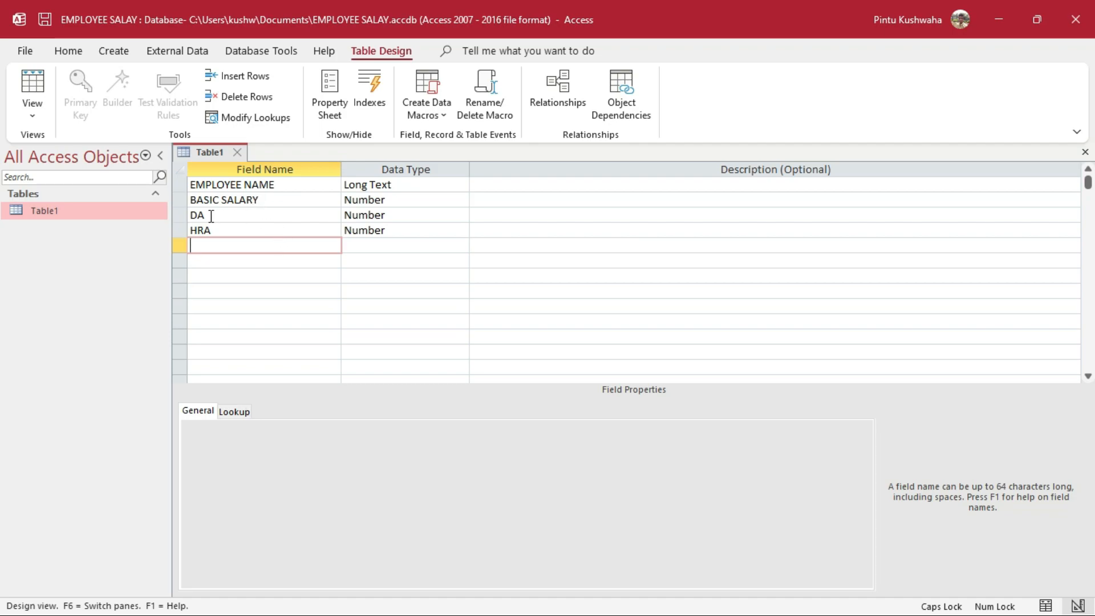
text(CONCE)
click(374, 248)
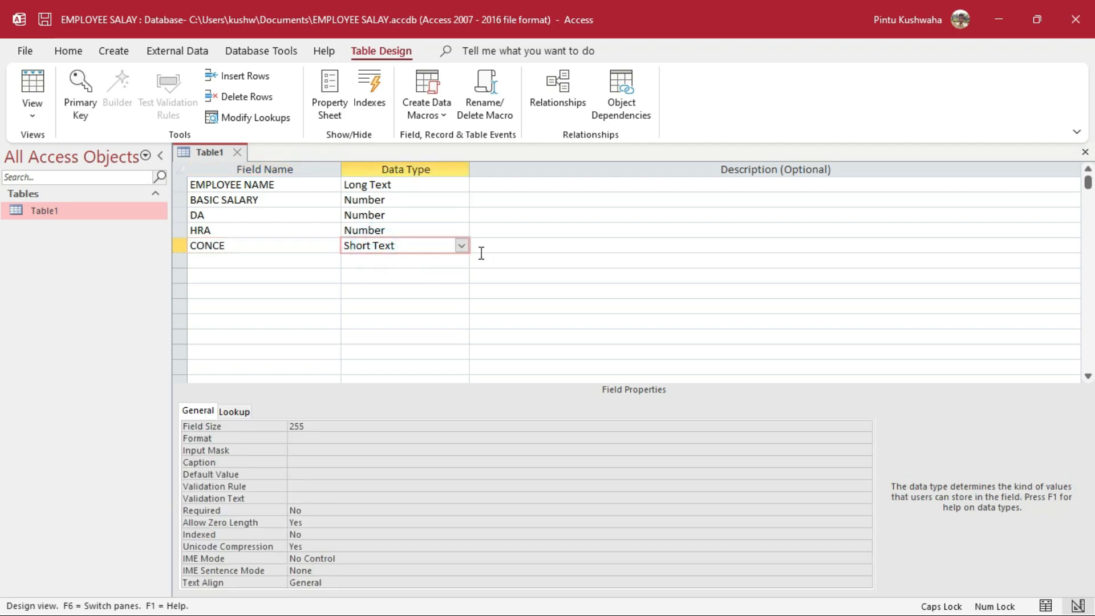
click(461, 247)
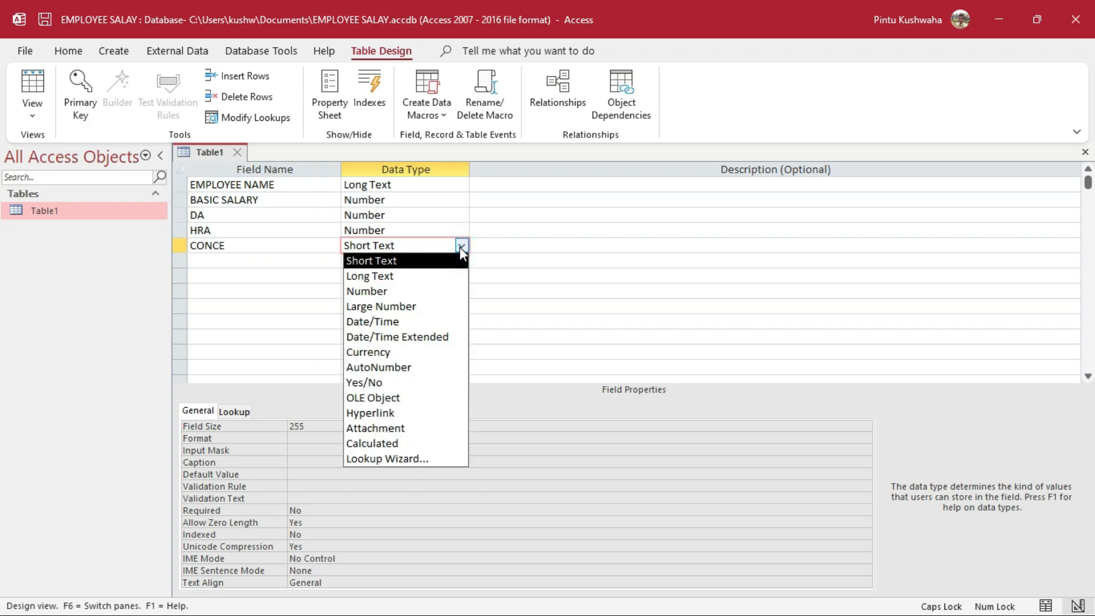
click(429, 291)
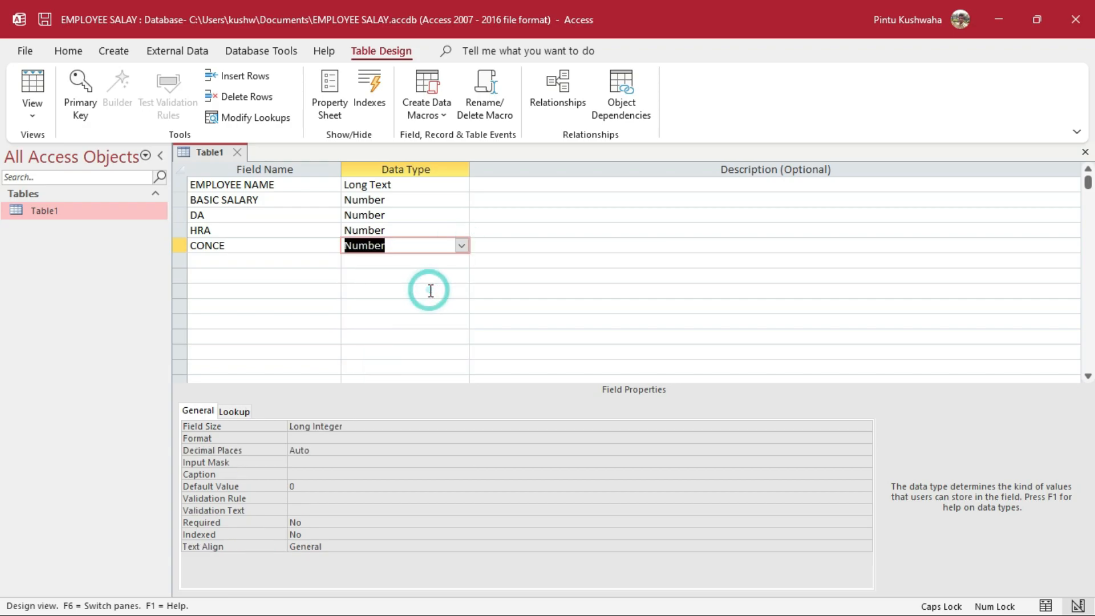
Step: Add a TOTAL AMOUNT field below CONCE with the Number data type
click(323, 259)
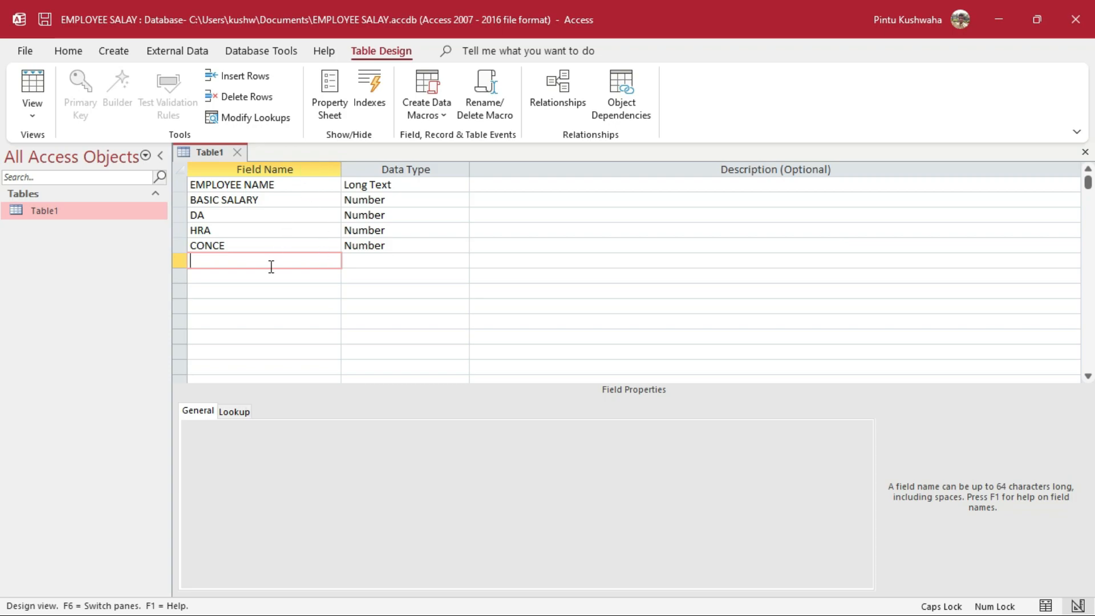
text(TOTAL AMOUNT)
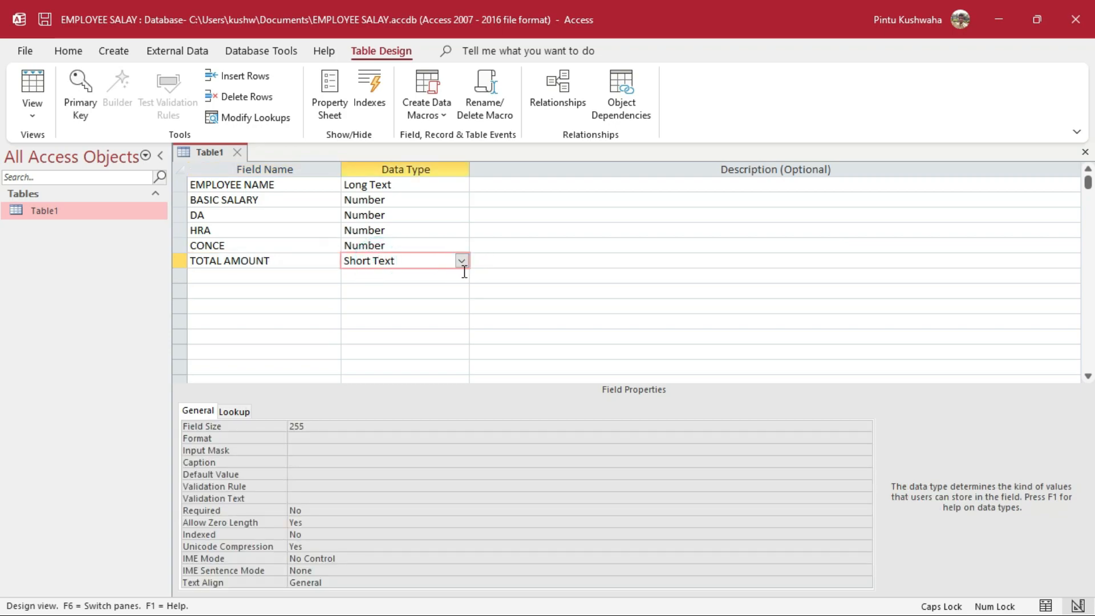
click(463, 261)
click(446, 310)
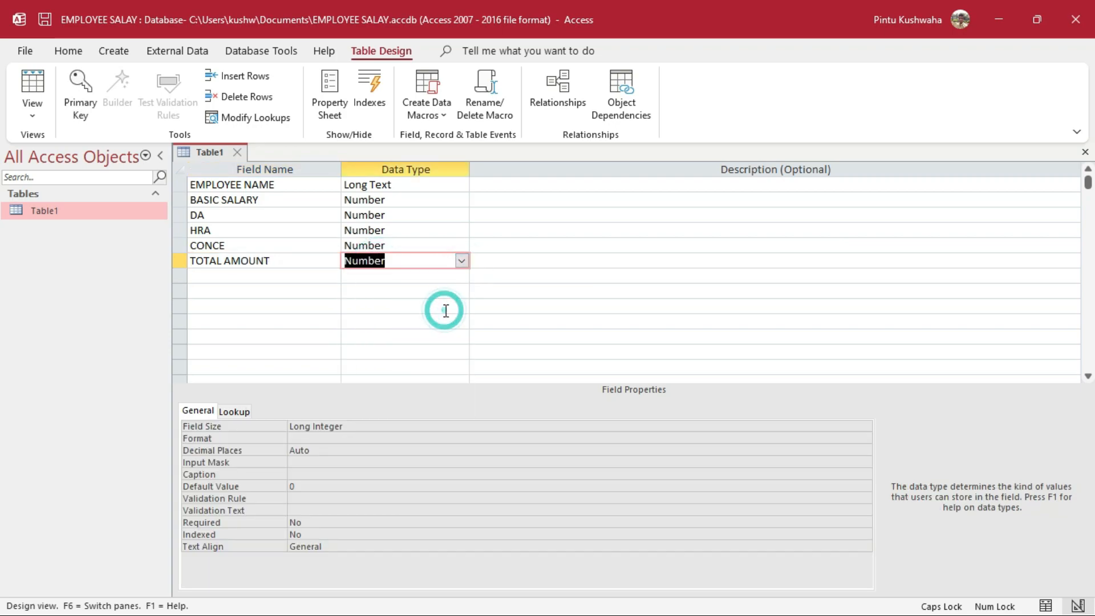
Step: Add an EPF field below TOTAL AMOUNT with the Number data type
click(310, 278)
text(ESP)
key(BackSpace)
key(BackSpace)
text(PF)
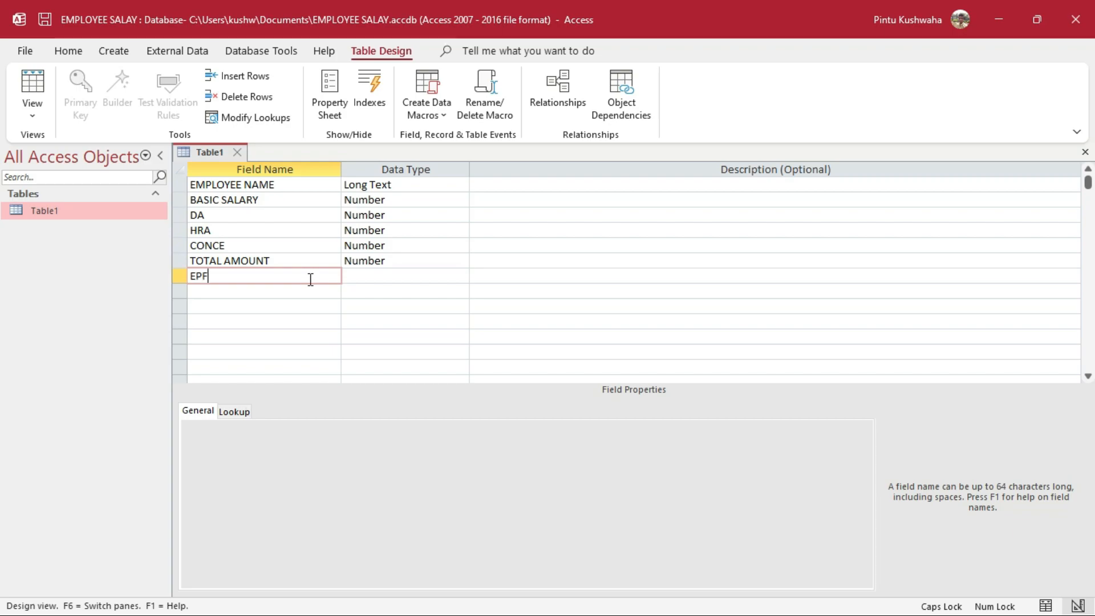
click(363, 277)
click(462, 276)
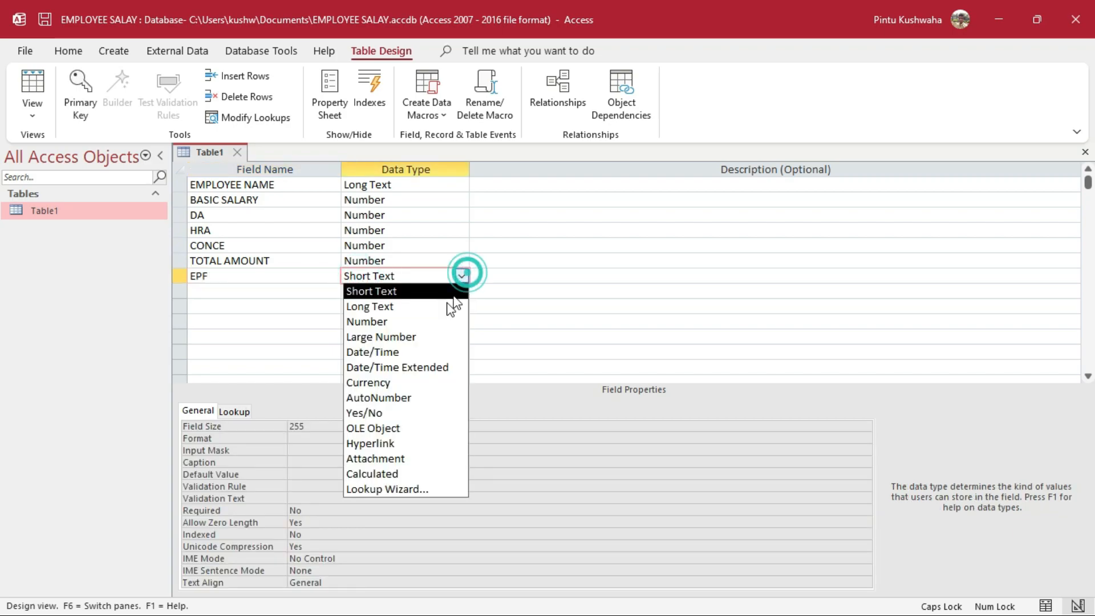
click(423, 321)
Step: Add an ESI field below EPF with the Number data type
click(318, 294)
text(ESI)
click(363, 293)
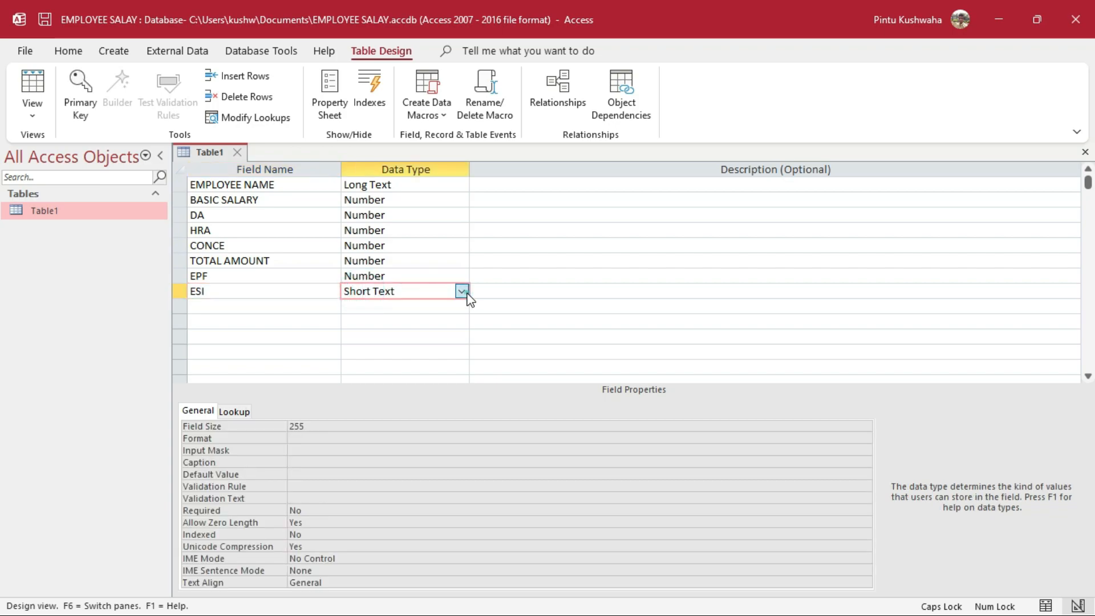
click(461, 291)
click(441, 337)
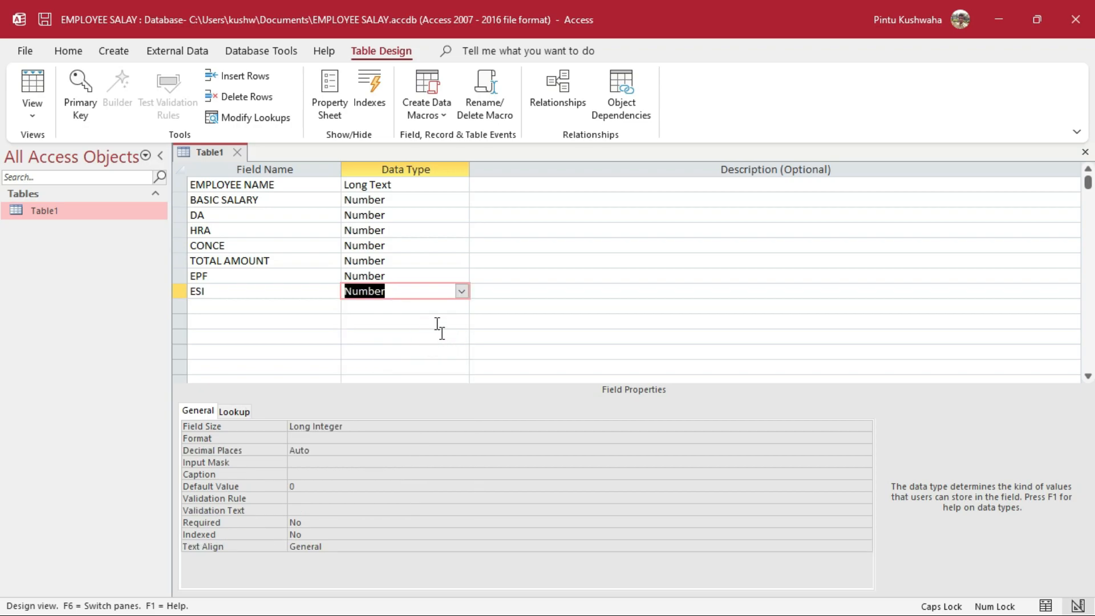
Step: Add a NET SALARY field below ESI with the Number data type
click(318, 308)
text(NET)
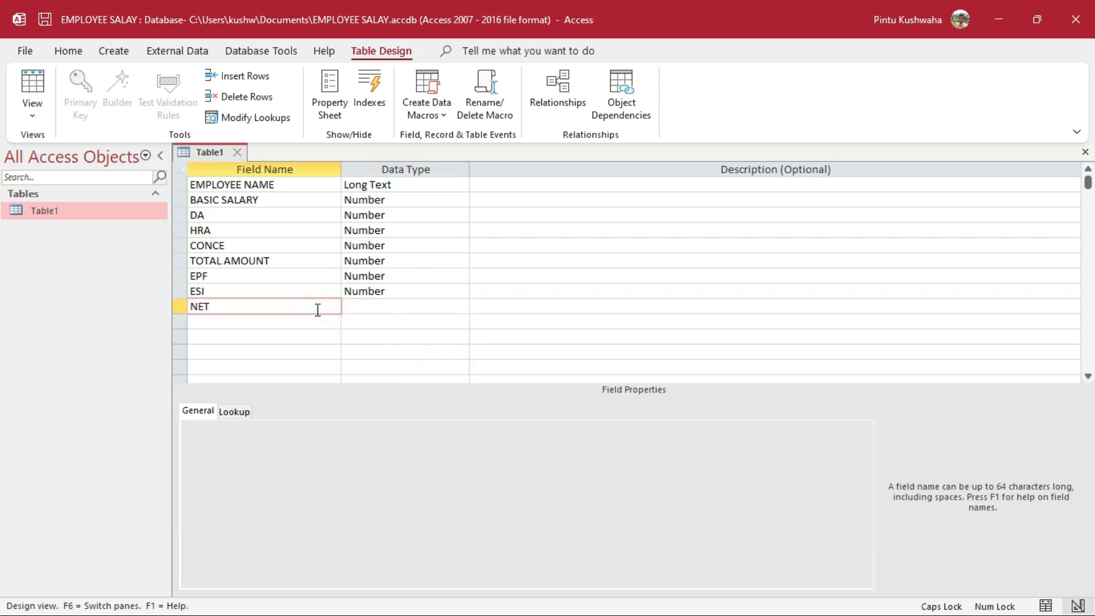
text( SALARY)
click(356, 306)
click(462, 307)
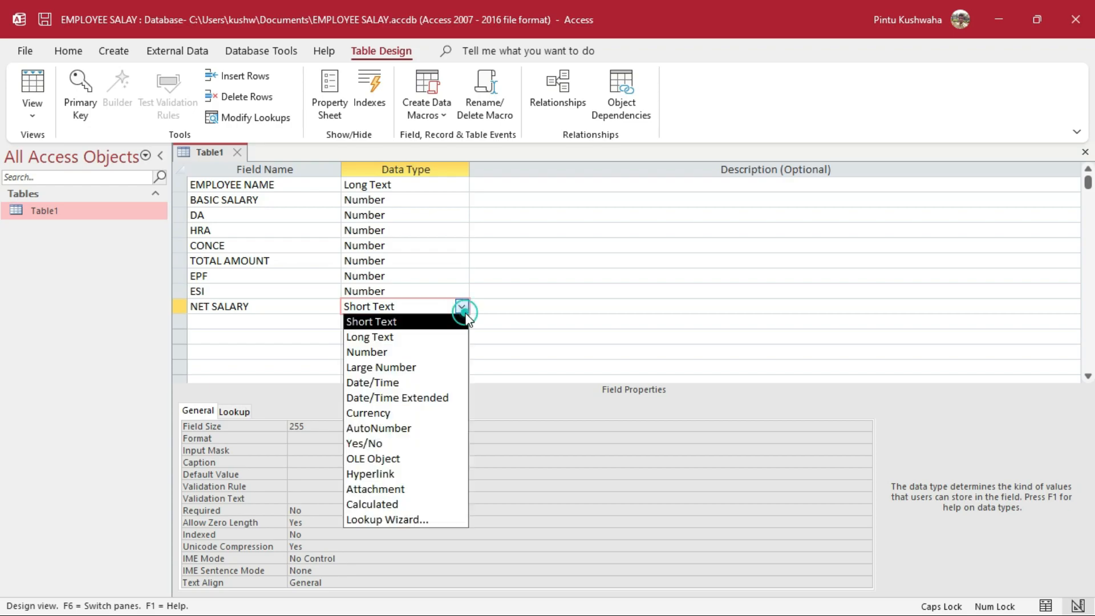
click(430, 349)
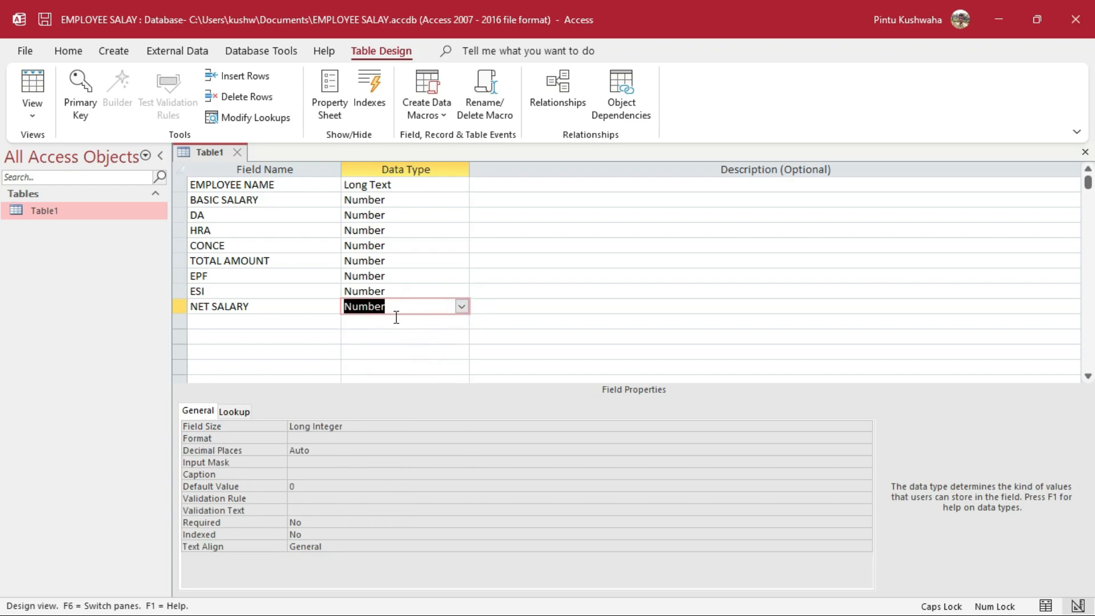
Step: Save the Table1 design and open the table in Datasheet view
right_click(211, 157)
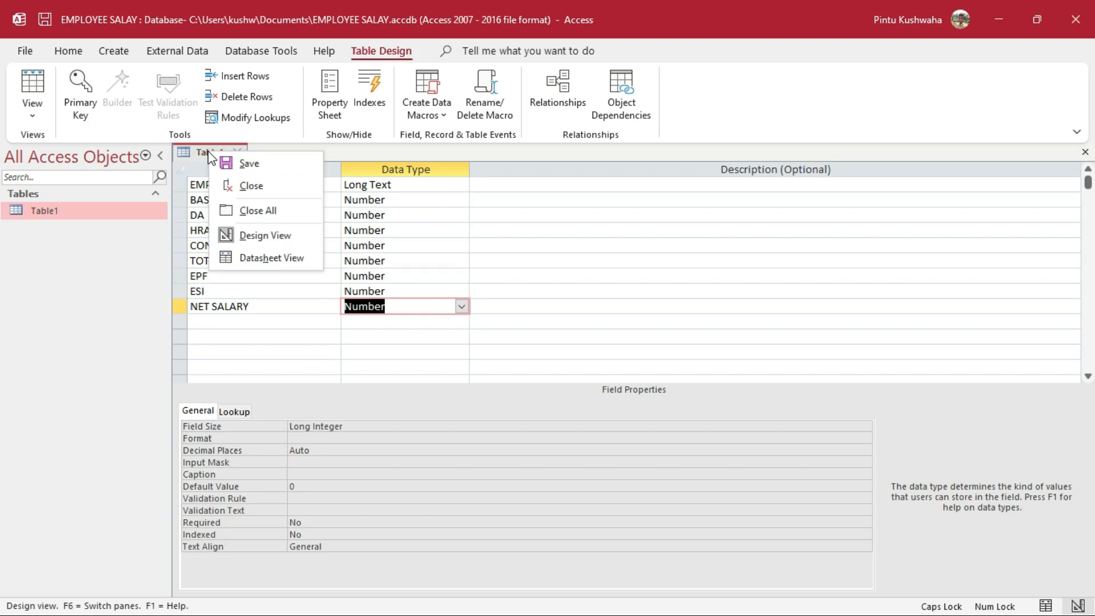
click(256, 170)
double_click(86, 216)
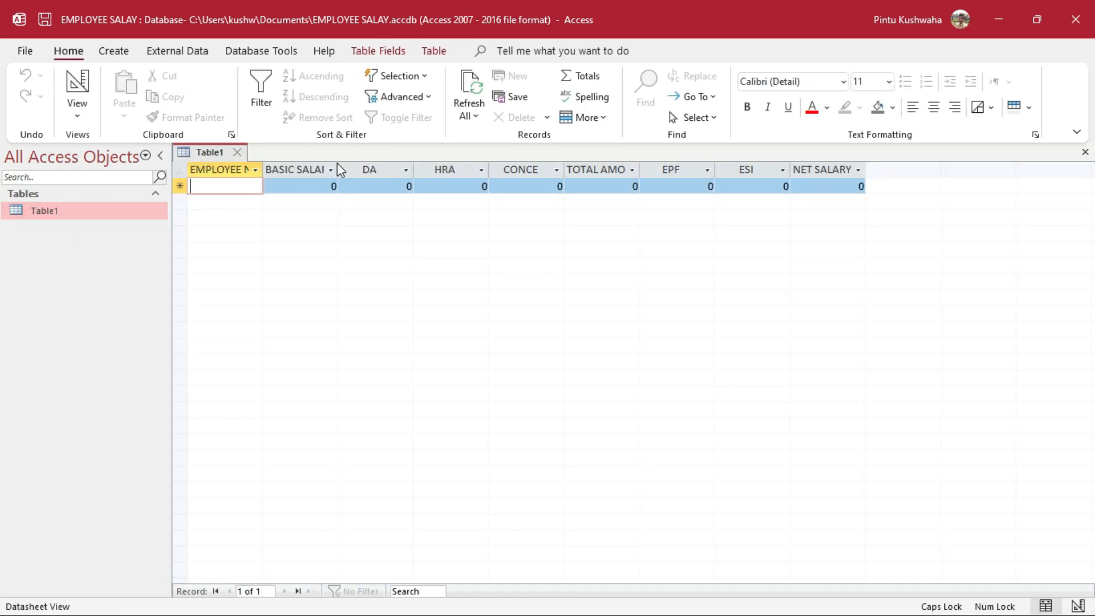
Step: Widen the BASIC SALARY, TOTAL AMOUNT and EMPLOYEE NAME columns so their full headings fit
drag(337, 166, 376, 169)
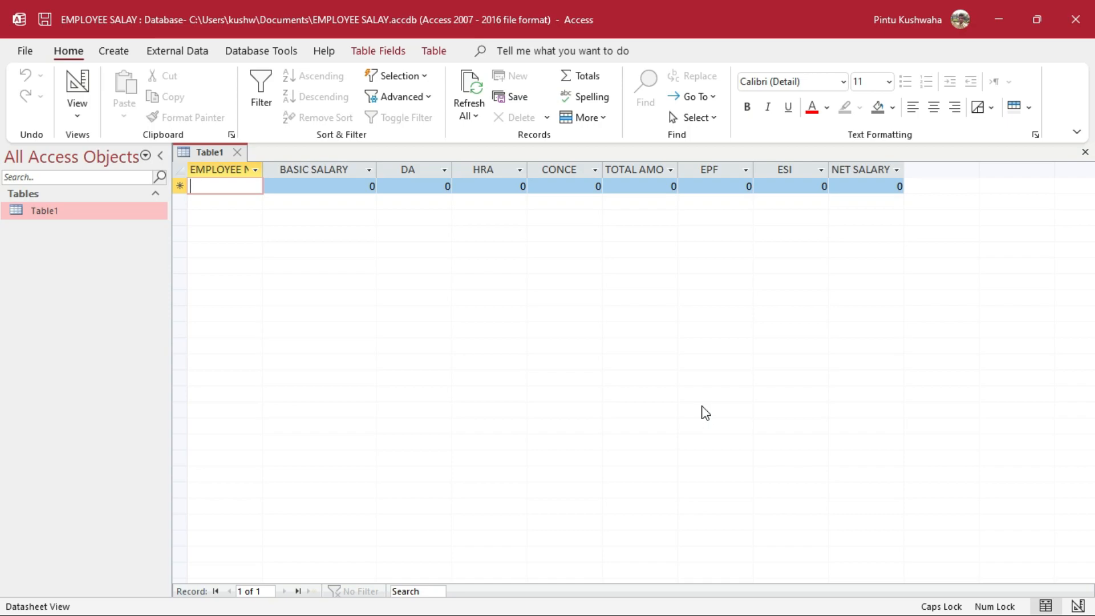
drag(678, 169, 709, 169)
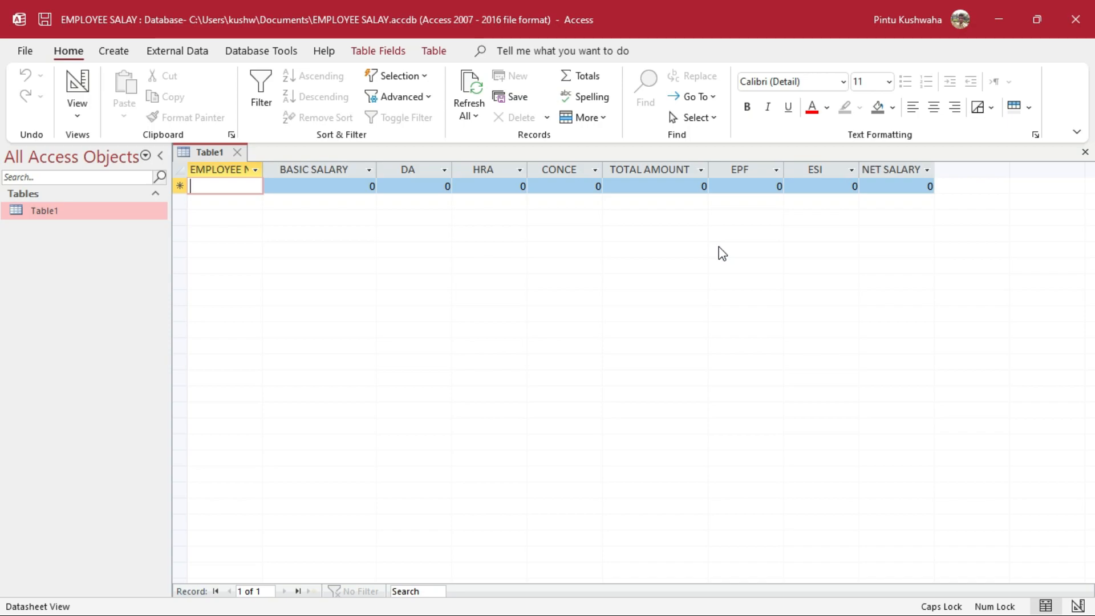
drag(267, 168, 330, 178)
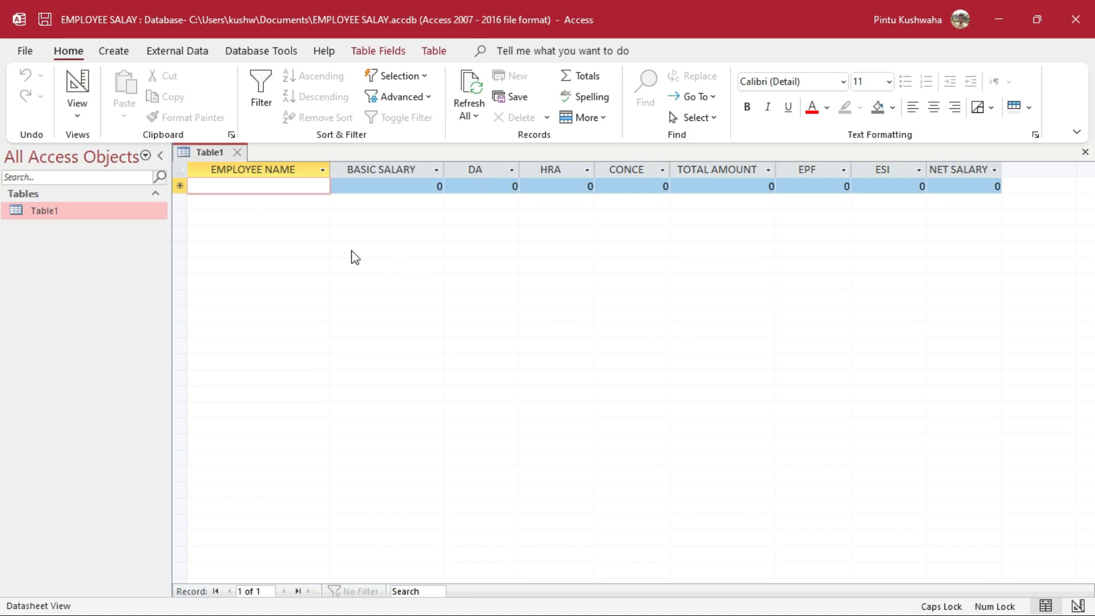
Step: Create a new query in Design view and add Table1 to it
click(106, 52)
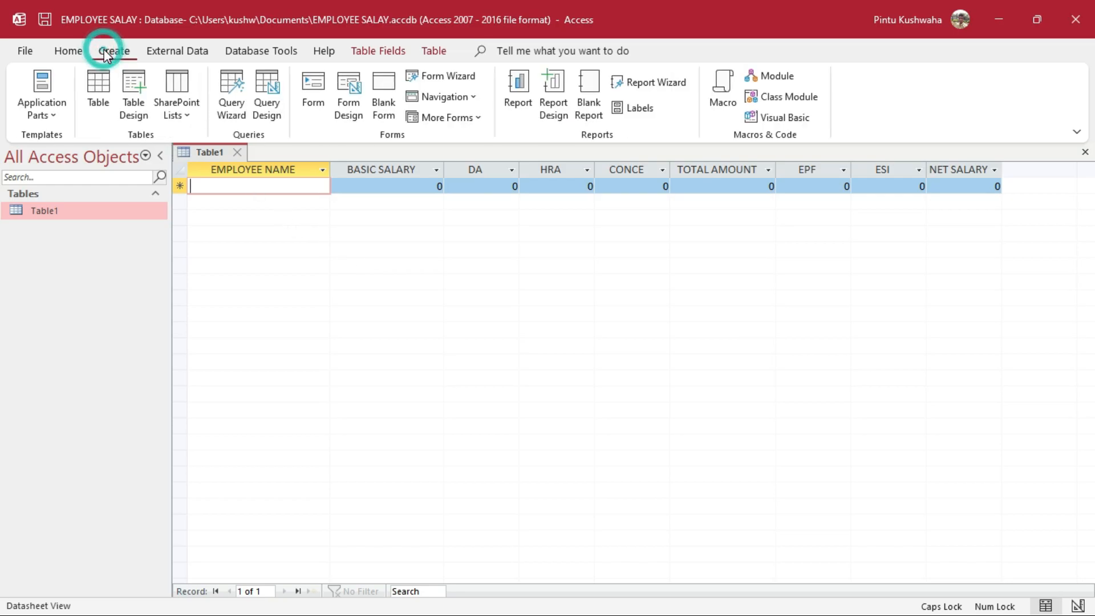
click(267, 97)
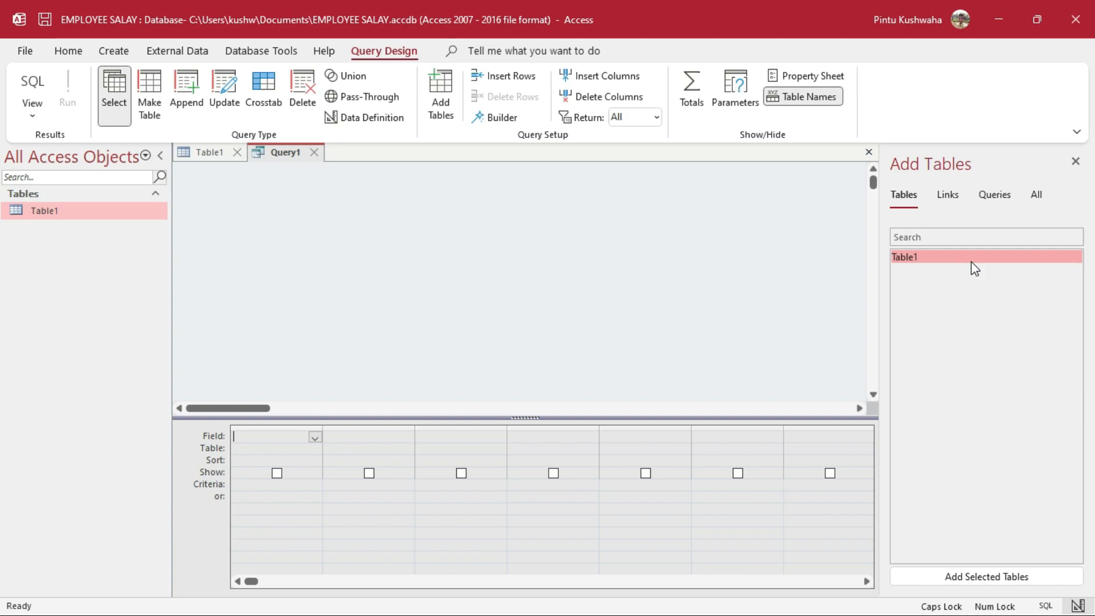
drag(975, 269, 207, 210)
click(264, 229)
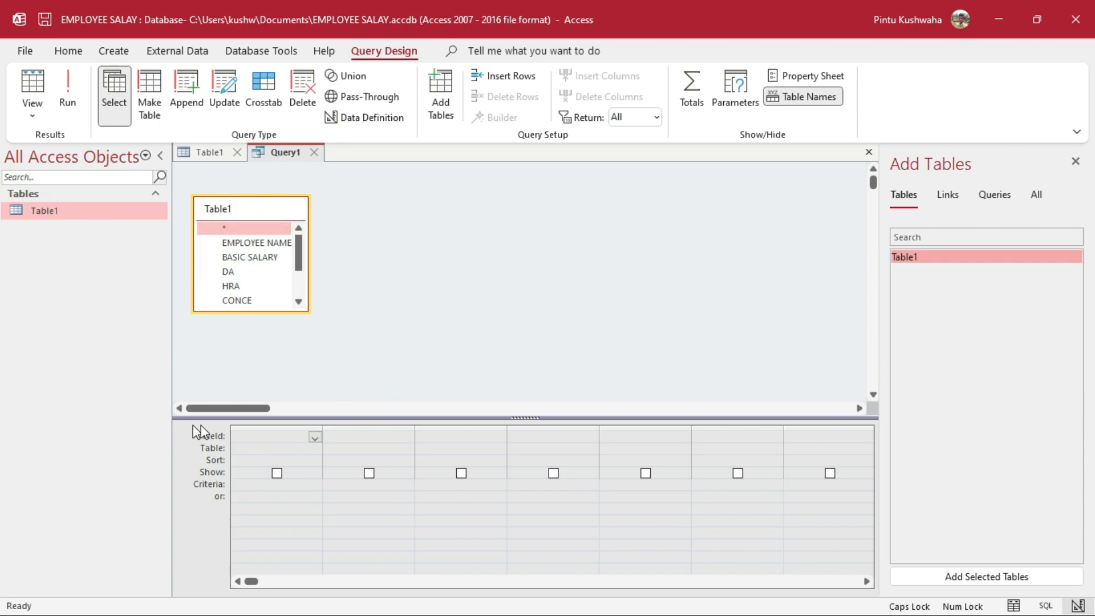
Step: Add the EMPLOYEE NAME and BASIC SALARY fields as the first two columns of the query grid
click(314, 437)
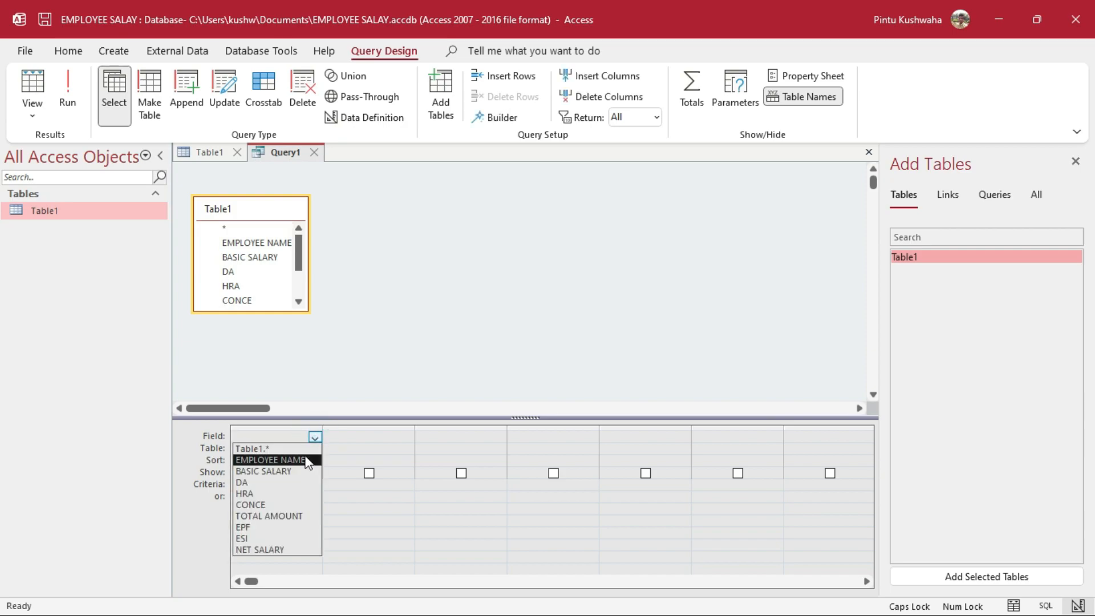
click(302, 460)
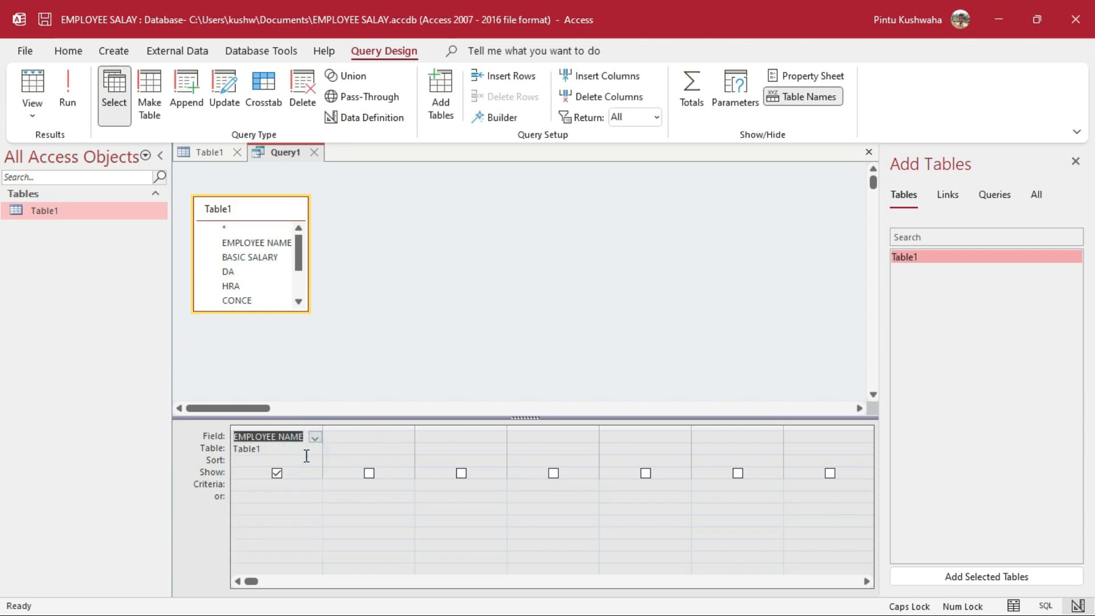
click(388, 439)
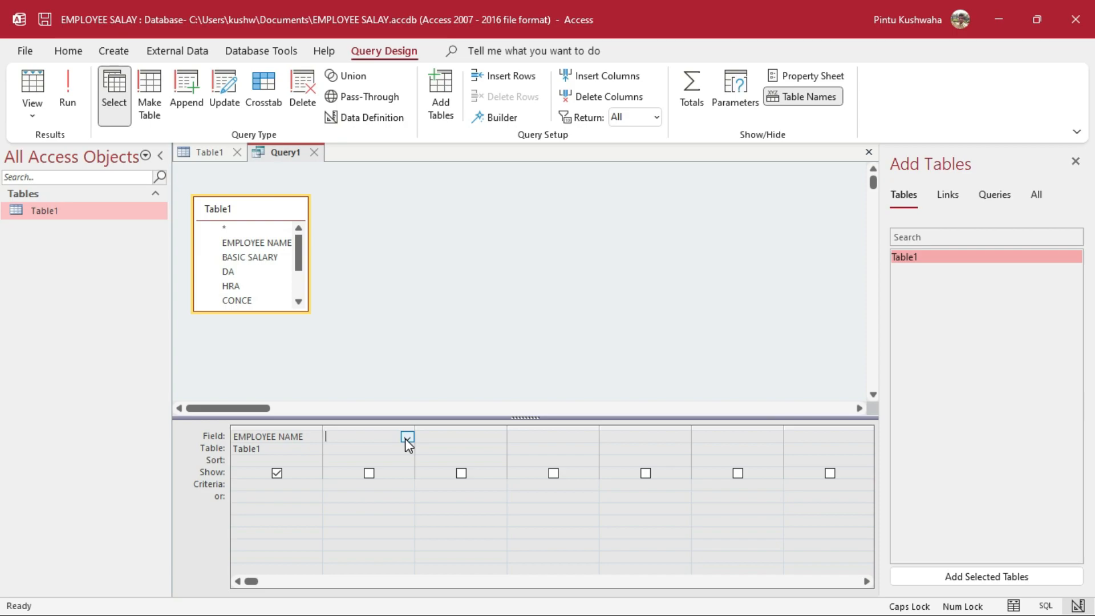
click(407, 438)
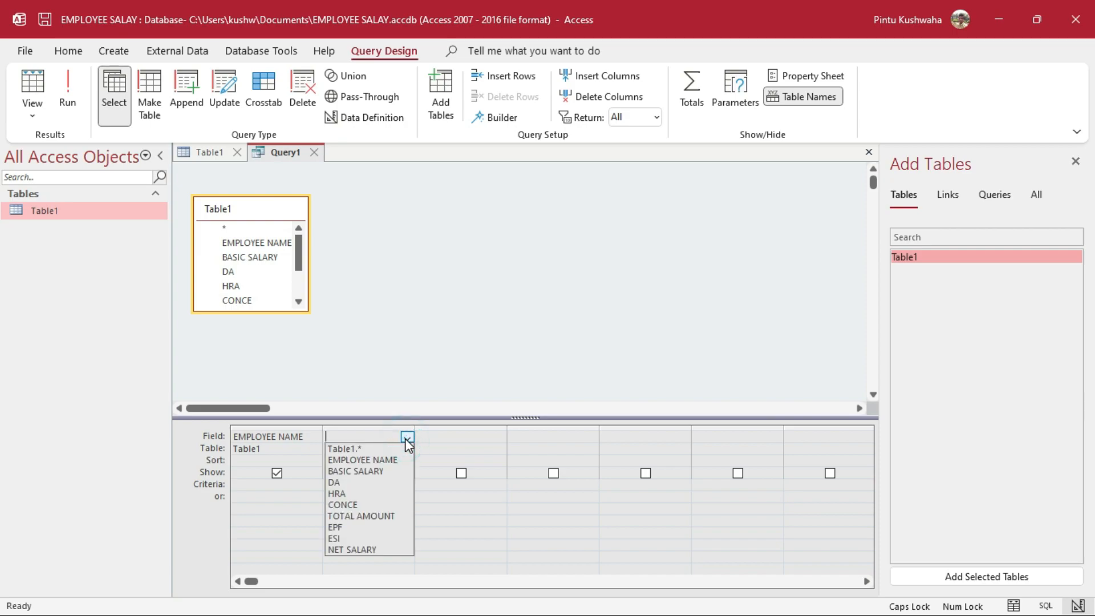
click(385, 472)
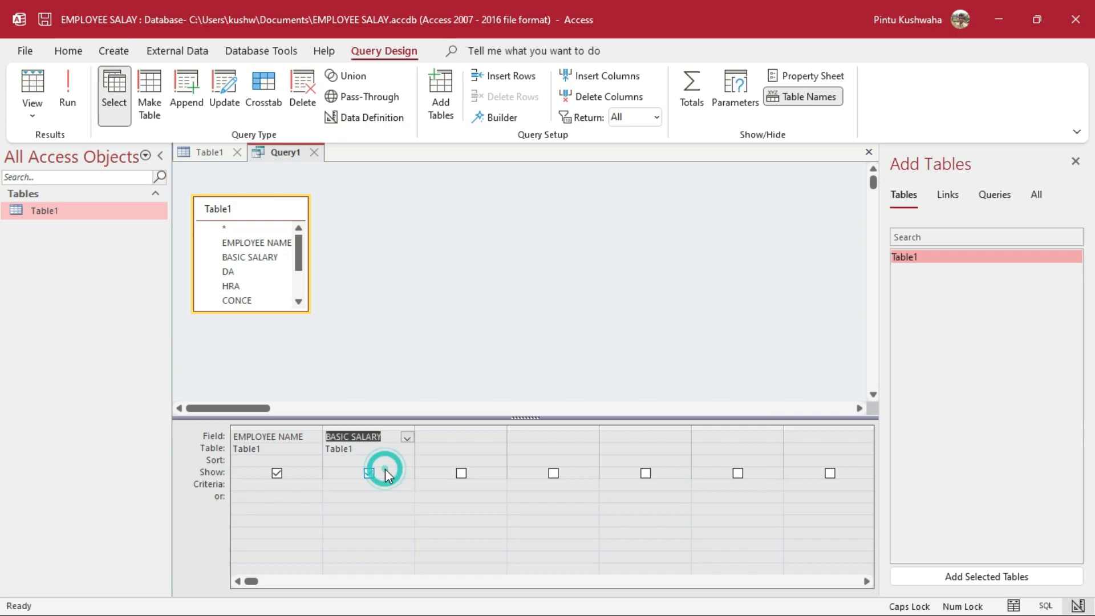
Step: Add the DA and HRA fields to the query grid after BASIC SALARY
click(482, 440)
click(499, 437)
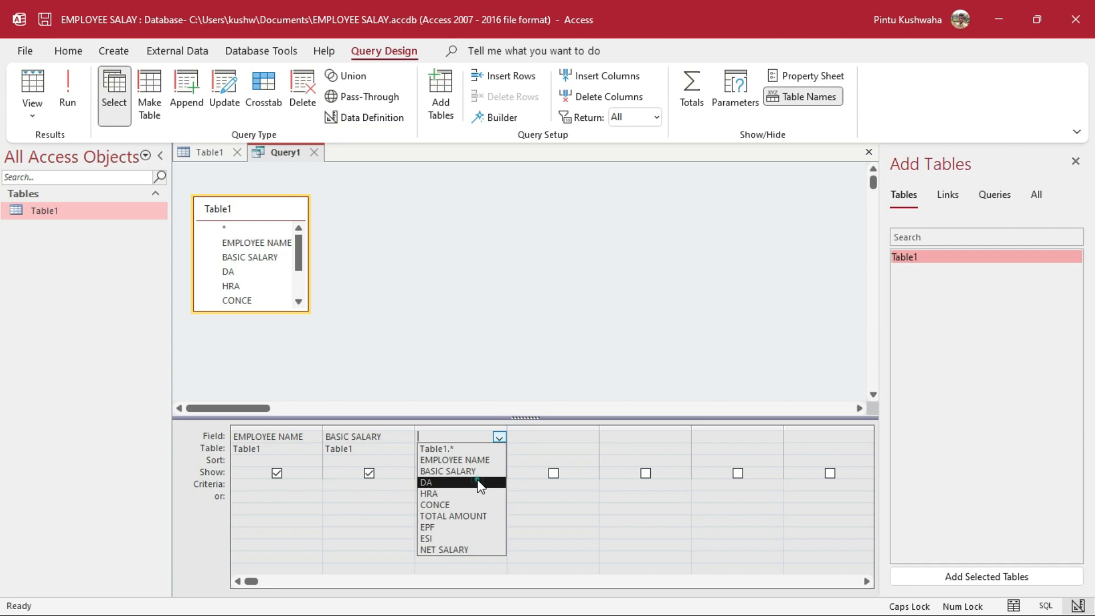
click(479, 482)
click(533, 435)
click(591, 437)
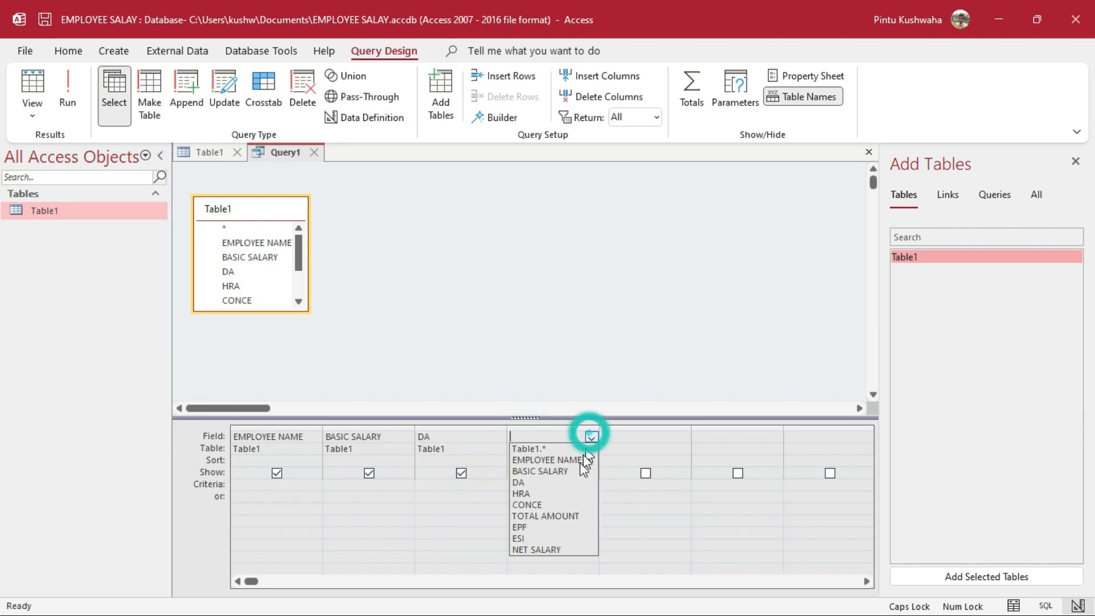
click(570, 494)
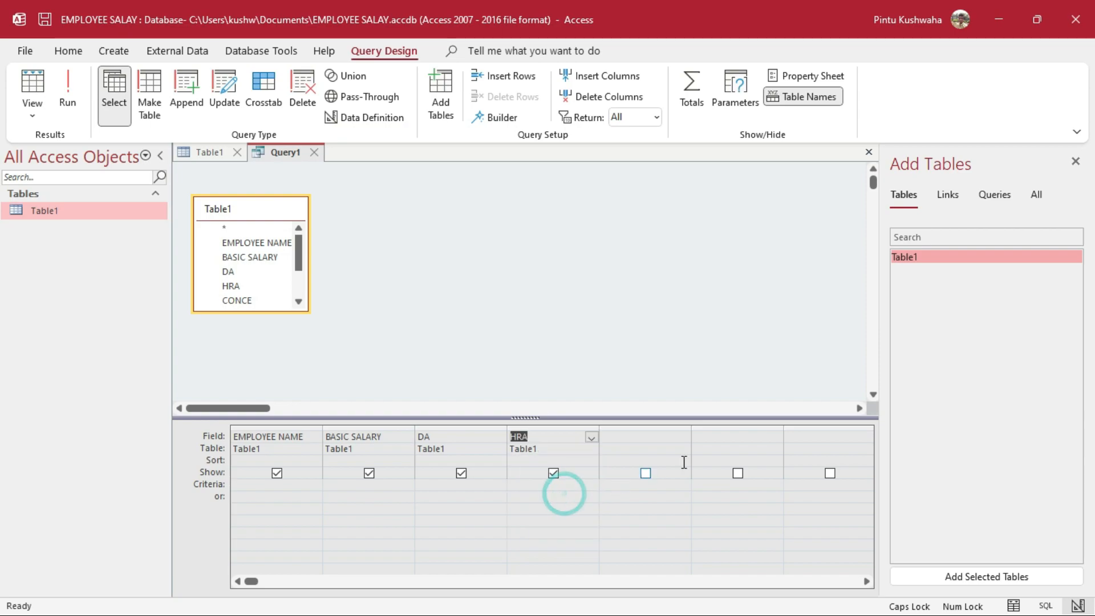
Step: Add the CONCE and TOTAL AMOUNT fields to the query grid after HRA
click(641, 435)
click(683, 438)
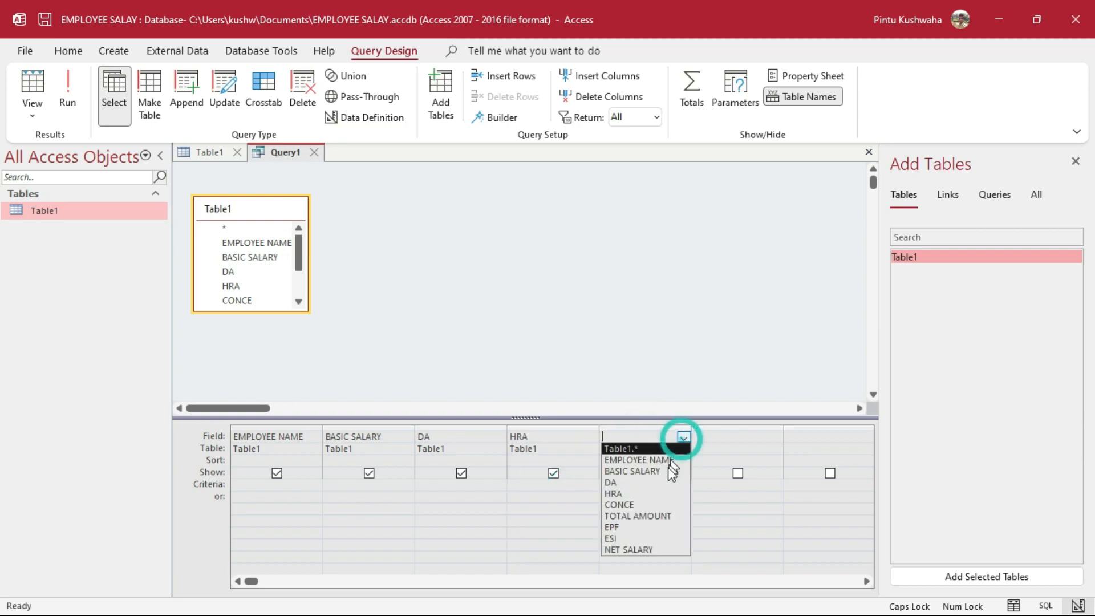
click(657, 504)
click(746, 437)
click(775, 437)
click(746, 516)
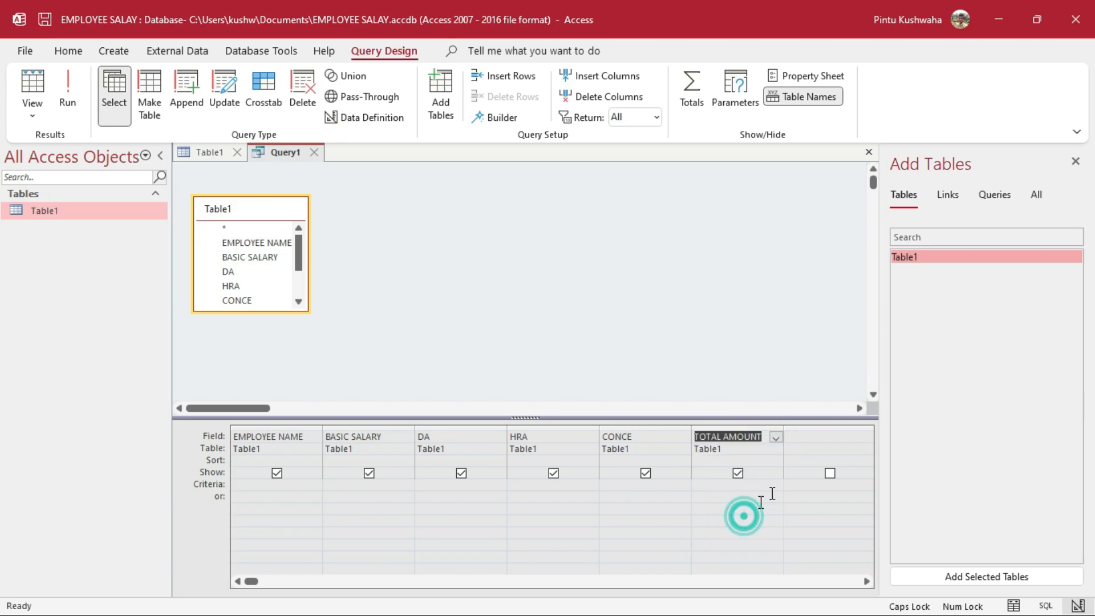
Step: Add the EPF and ESI fields to the query grid after TOTAL AMOUNT
click(802, 440)
click(777, 438)
click(739, 526)
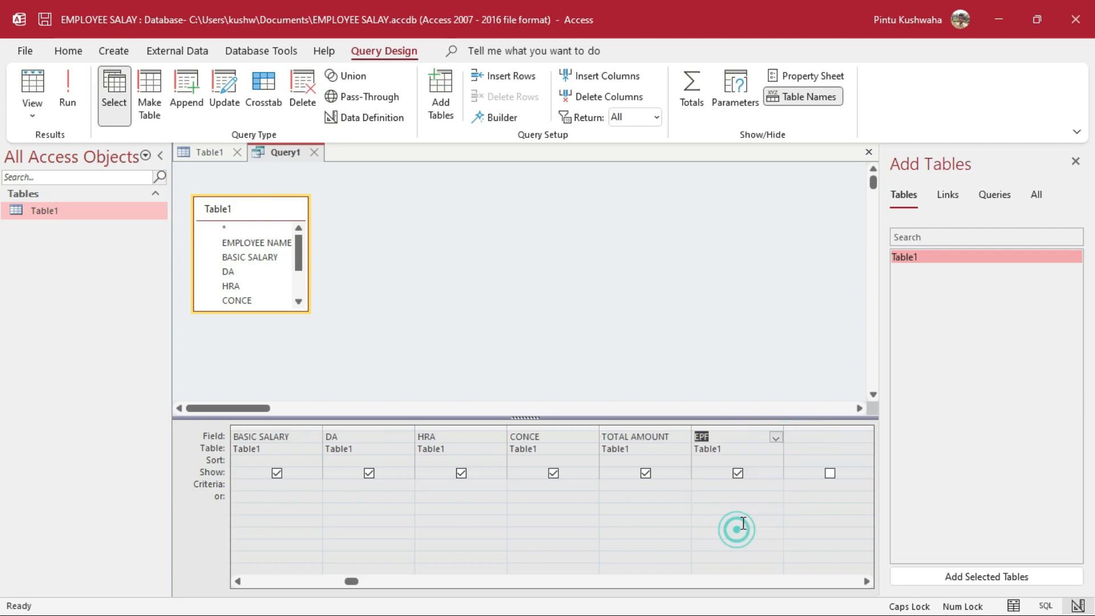
click(806, 436)
click(775, 438)
click(732, 539)
Step: Add the NET SALARY field to the query grid after ESI
click(802, 438)
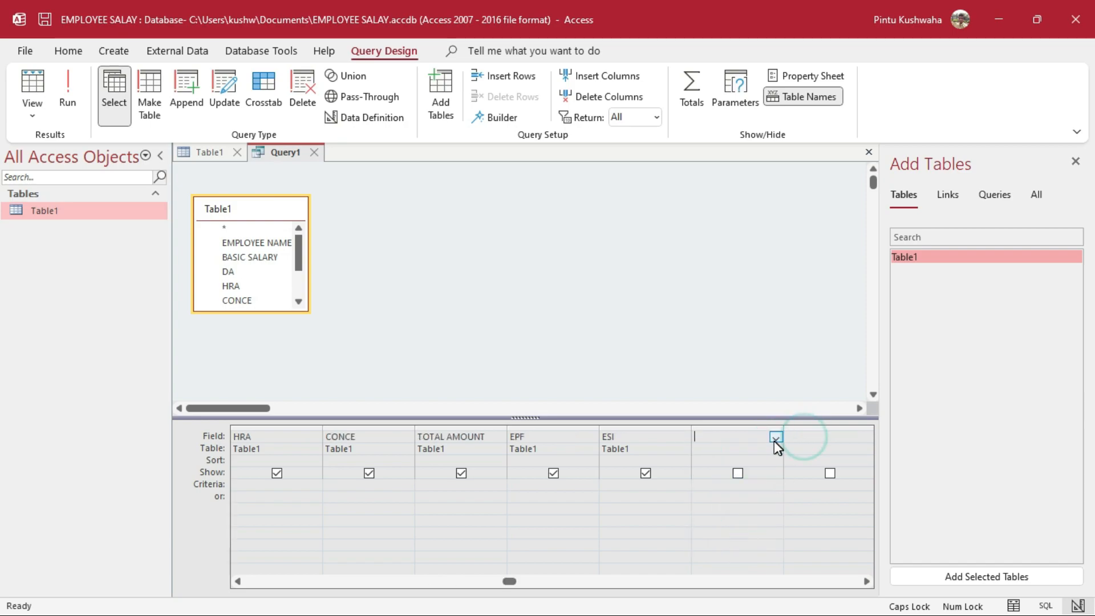
click(774, 440)
click(721, 548)
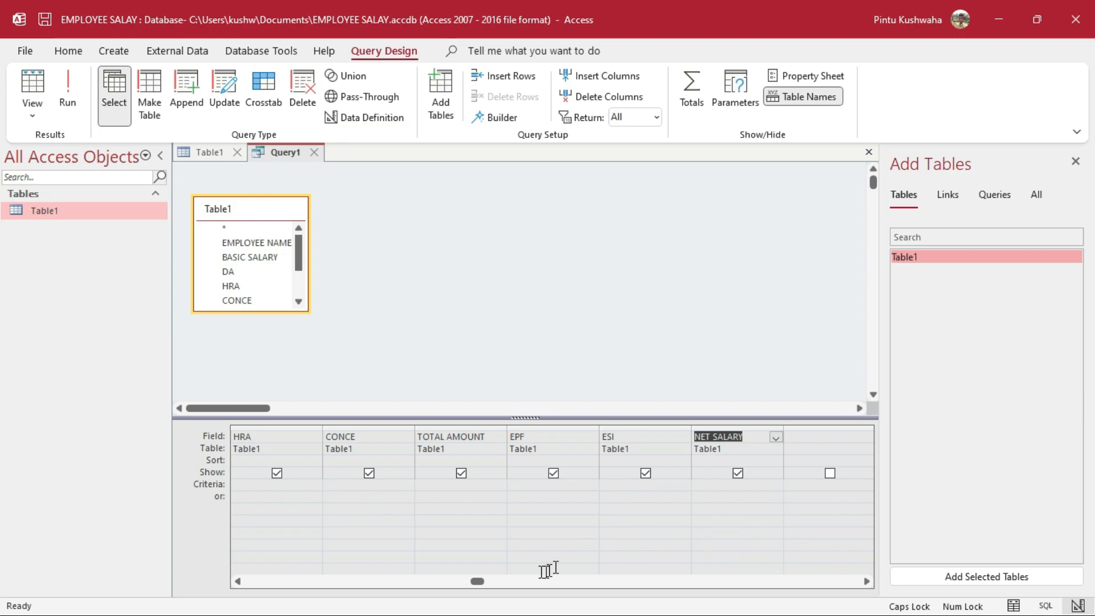
Step: Turn the query's DA column into the calculated field DA:[BASIC SALARY]*5/100
drag(476, 582, 260, 580)
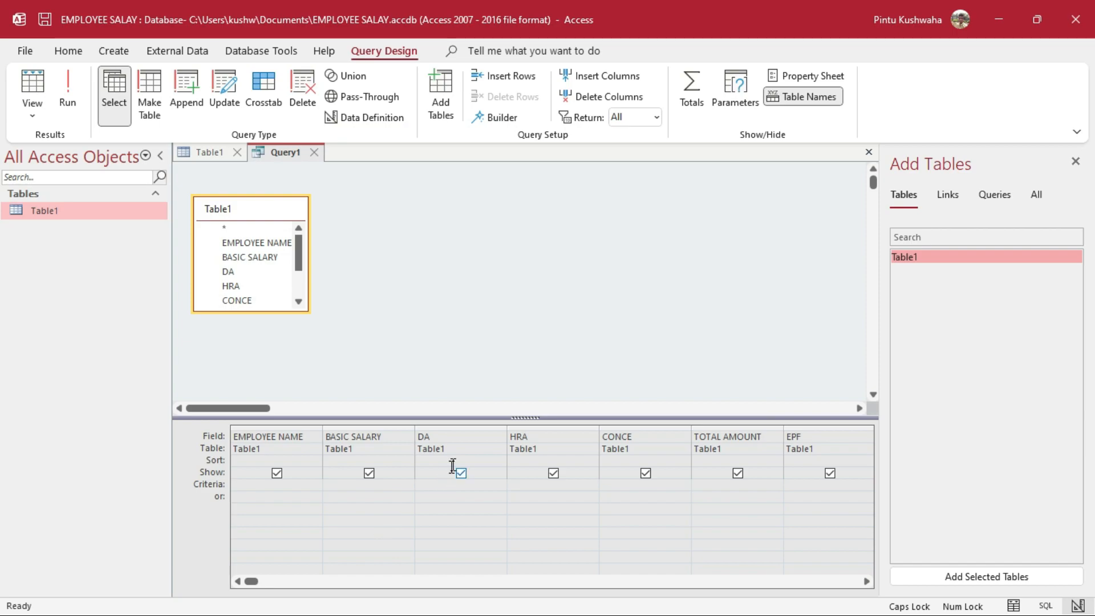
click(463, 440)
text(:[BASIC SALARY)
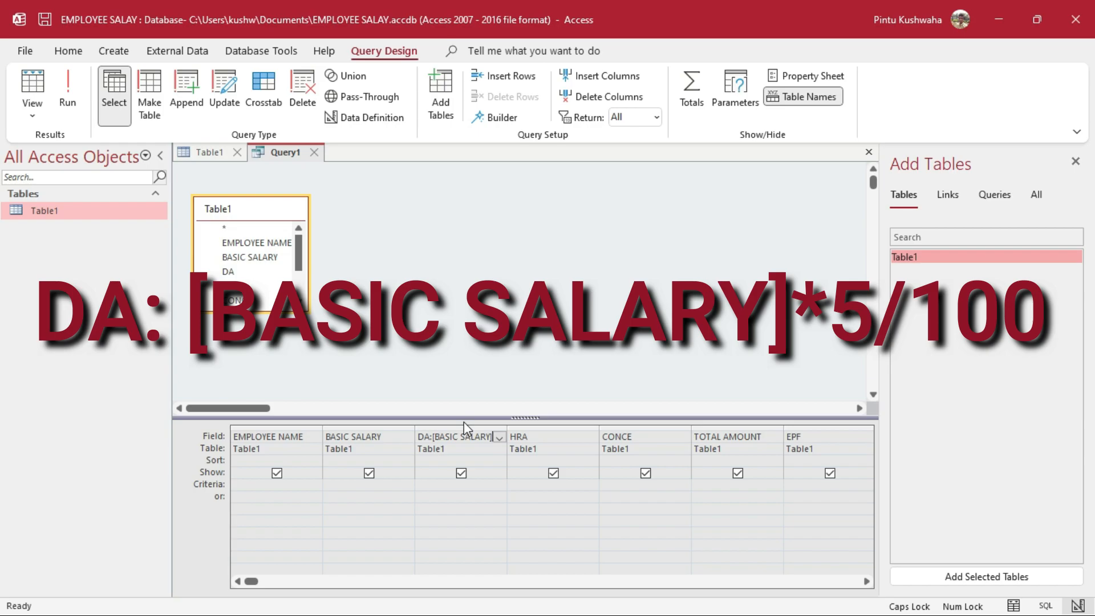
text(*5/100)
Step: Turn the query's HRA column into the calculated field HRA:[BASIC SALARY]*6/100
click(553, 438)
text(:[B)
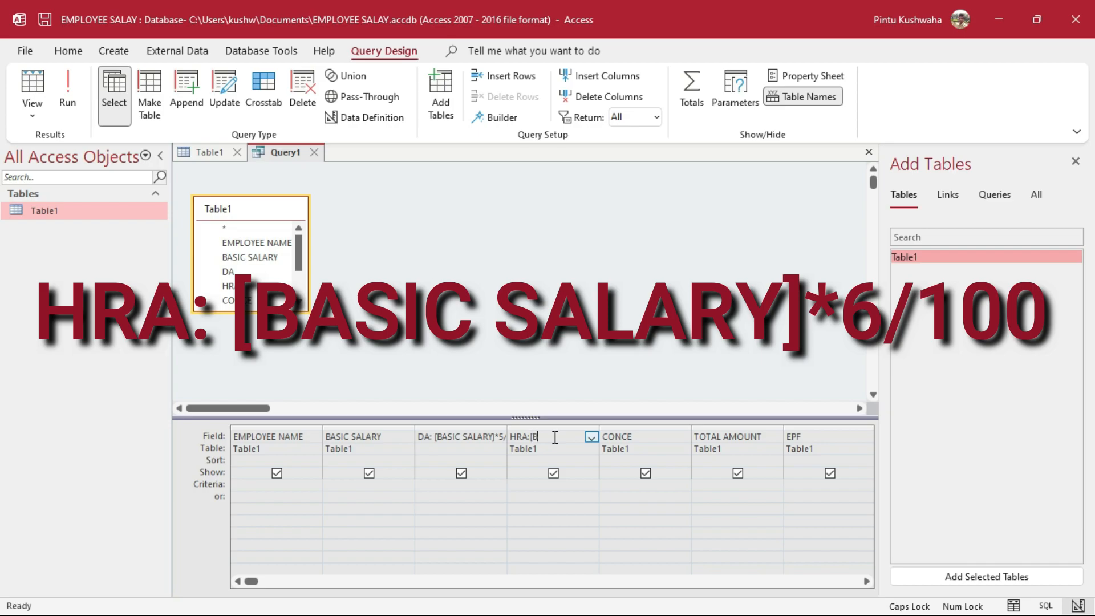
text(ASIC SALARY]*6/100)
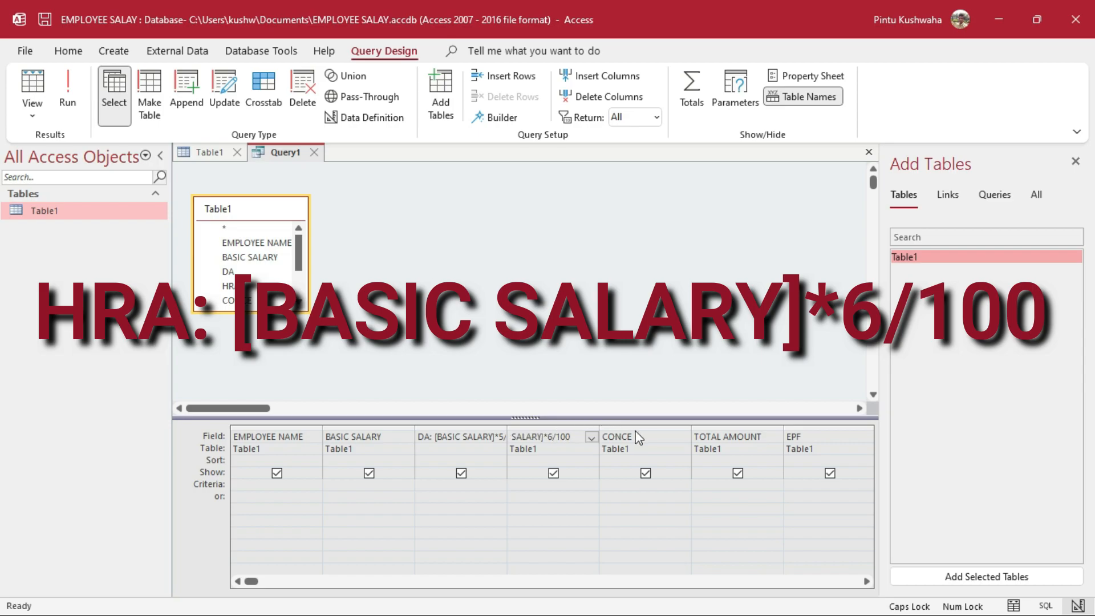
click(655, 437)
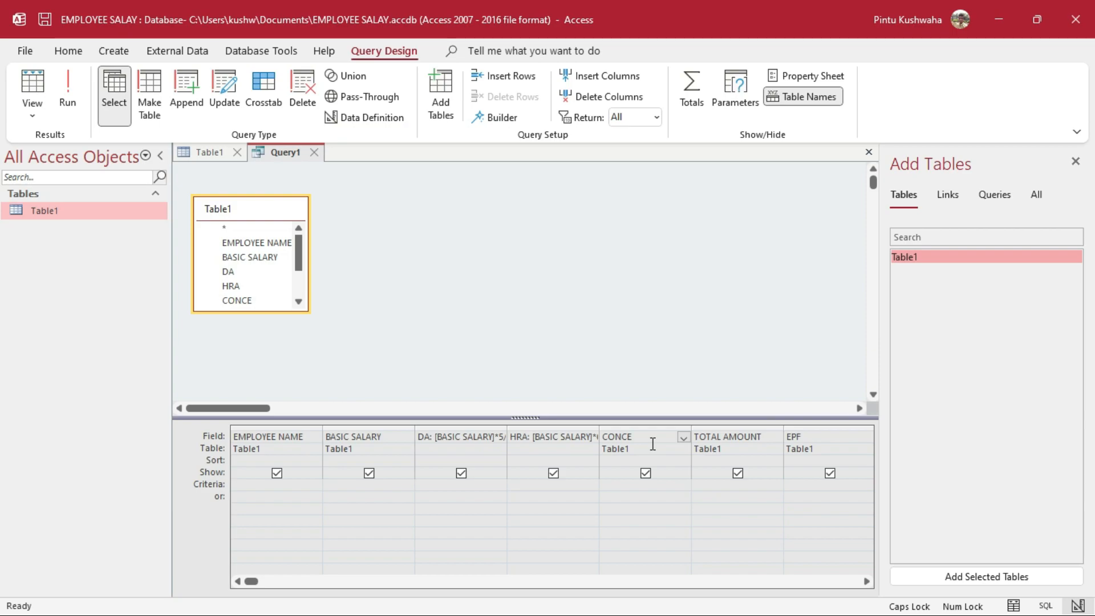
Step: Turn the TOTAL AMOUNT column into the calculated field TOTAL AMOUNT:[BASIC SALARY]+[DA]+[HRA]+[CONCE]
click(773, 437)
click(775, 438)
click(767, 437)
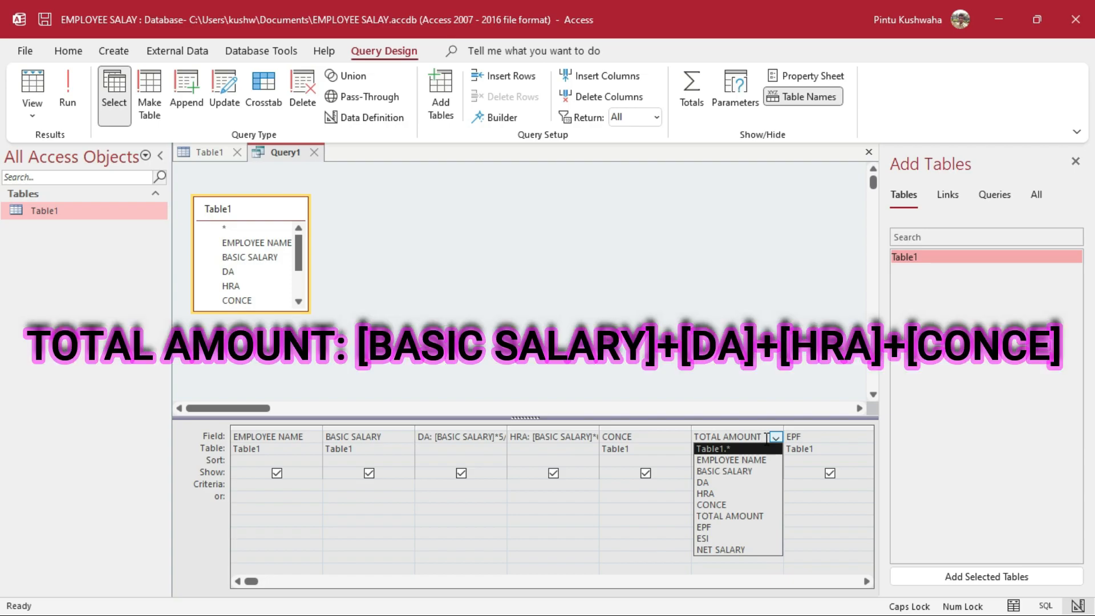
text(:)
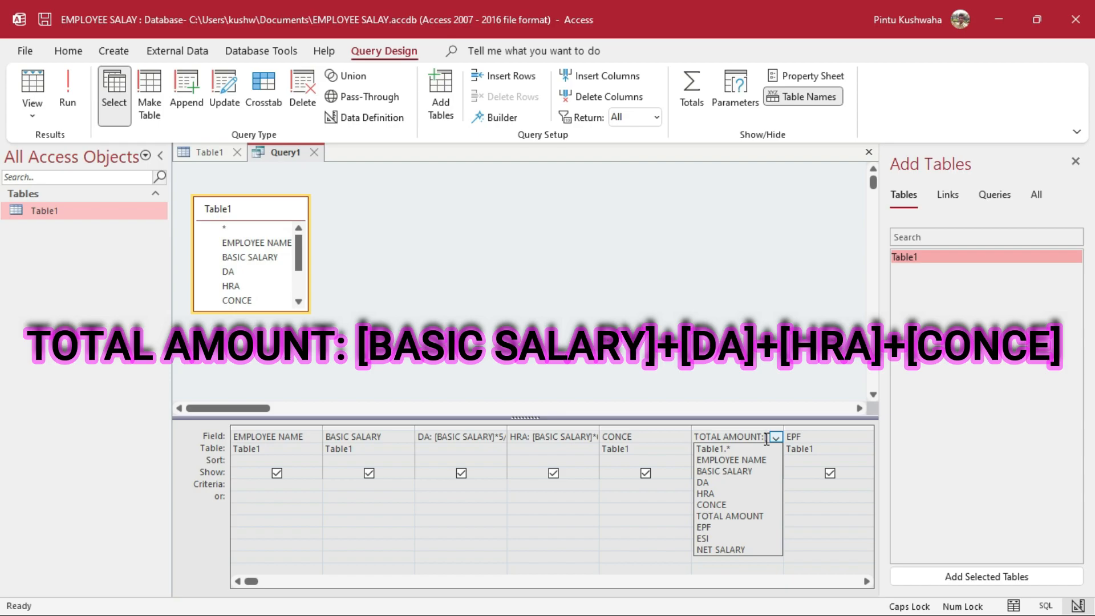
text([BASIC )
text(SAL)
text(ARY)
text(])
text(+)
text(DA)
text(+)
text(HRA)
text(+CONCE)
key(Tab)
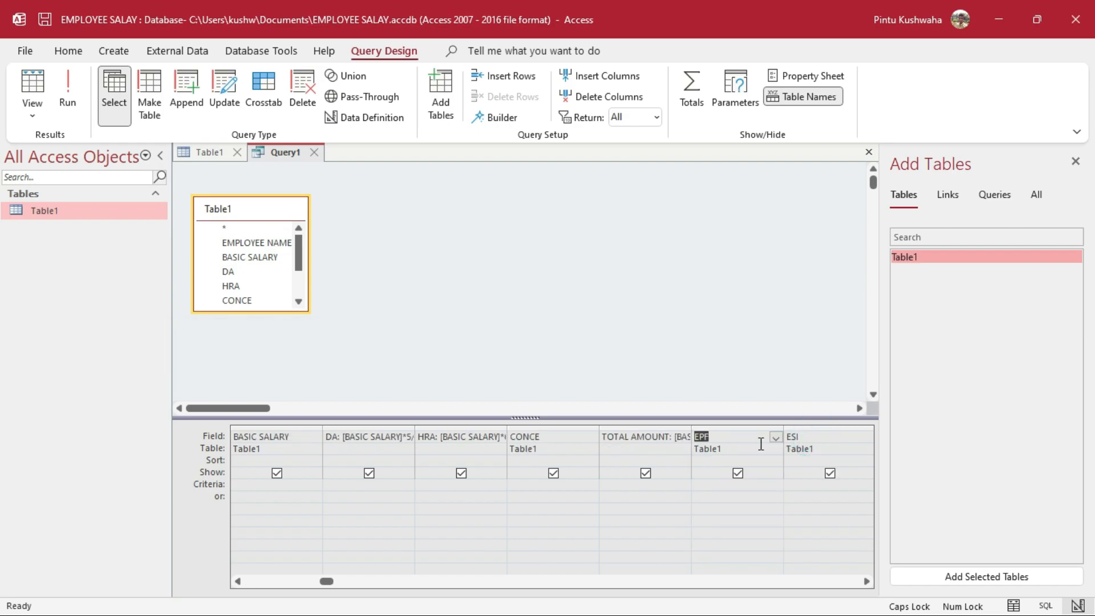
Step: Turn the query's EPF column into the calculated field EPF:[TOTAL AMOUNT]*12/100
click(730, 439)
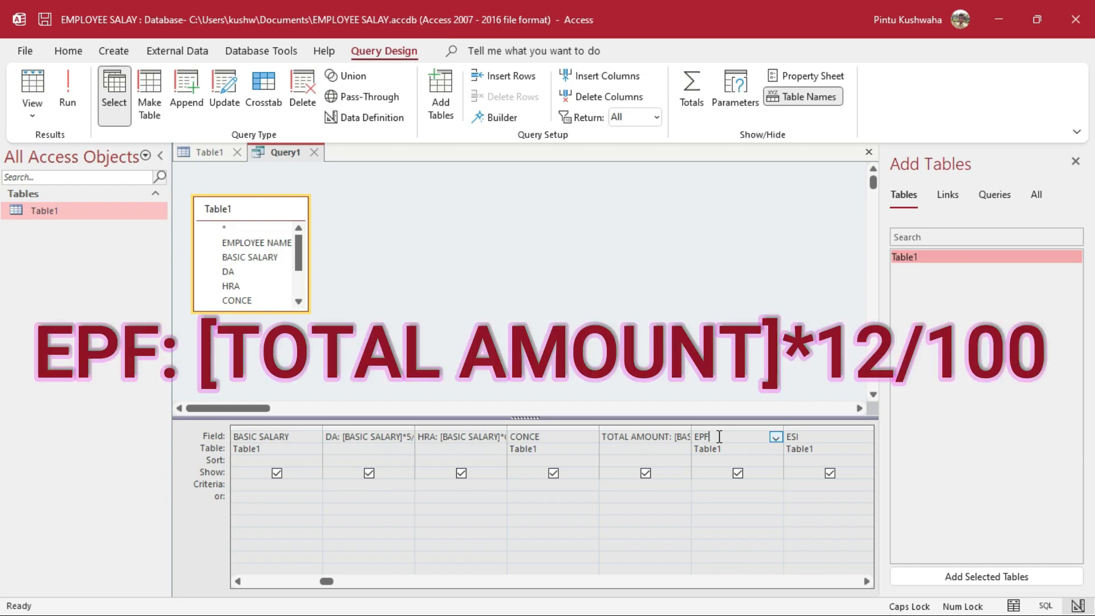
text(:)
text([)
text(TOT)
text(AL AMOUNT)
text(])
text(*)
text(12/100)
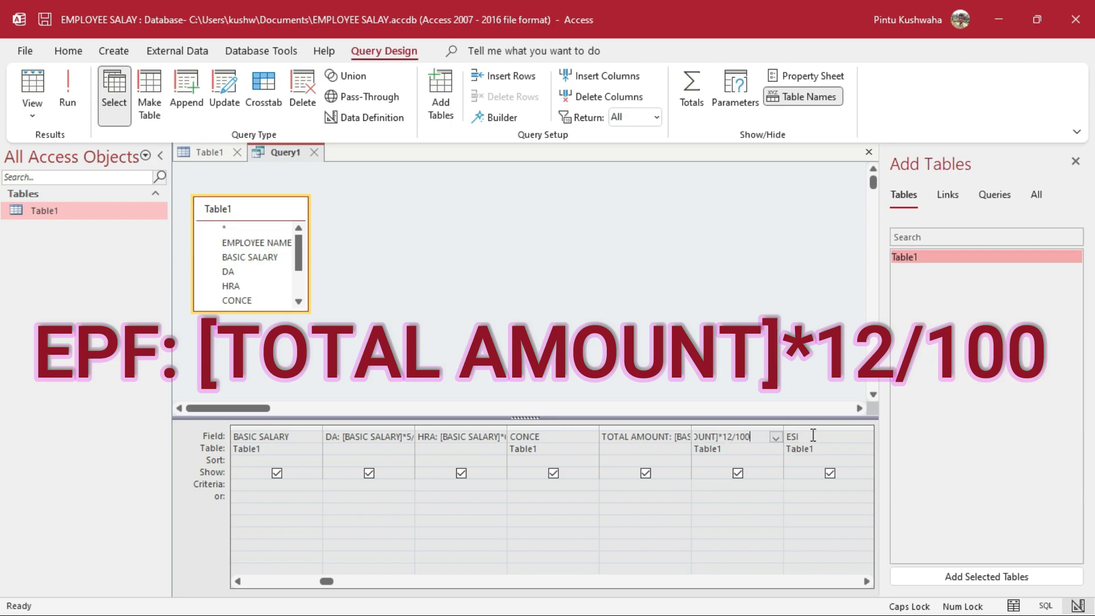
key(Tab)
Step: Turn the query's ESI column into the calculated field ESI:[TOTAL AMOUNT]*3/100
click(751, 438)
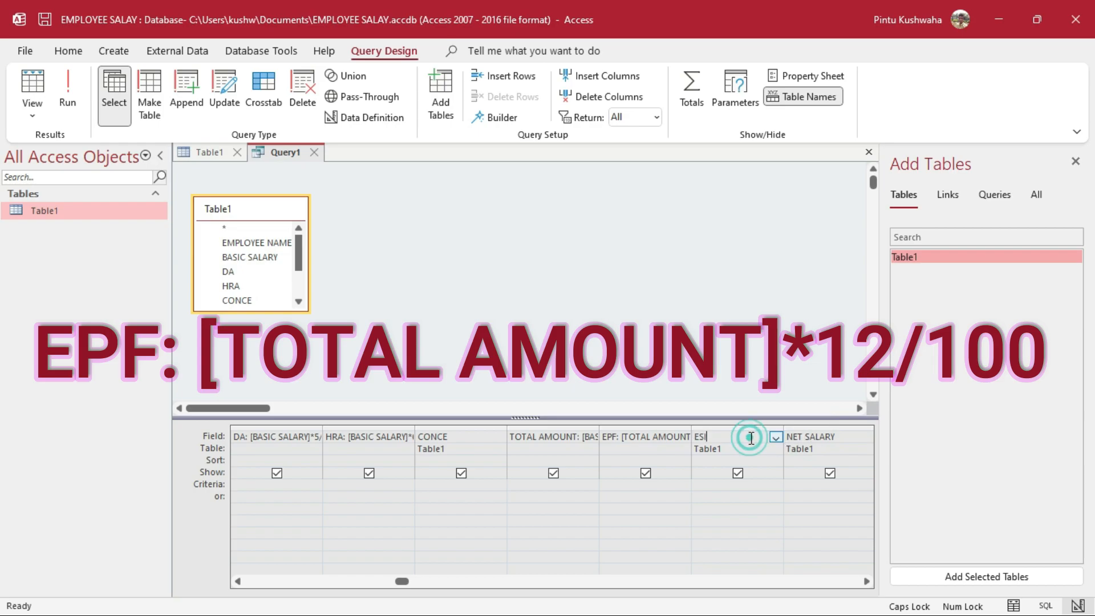
text(:)
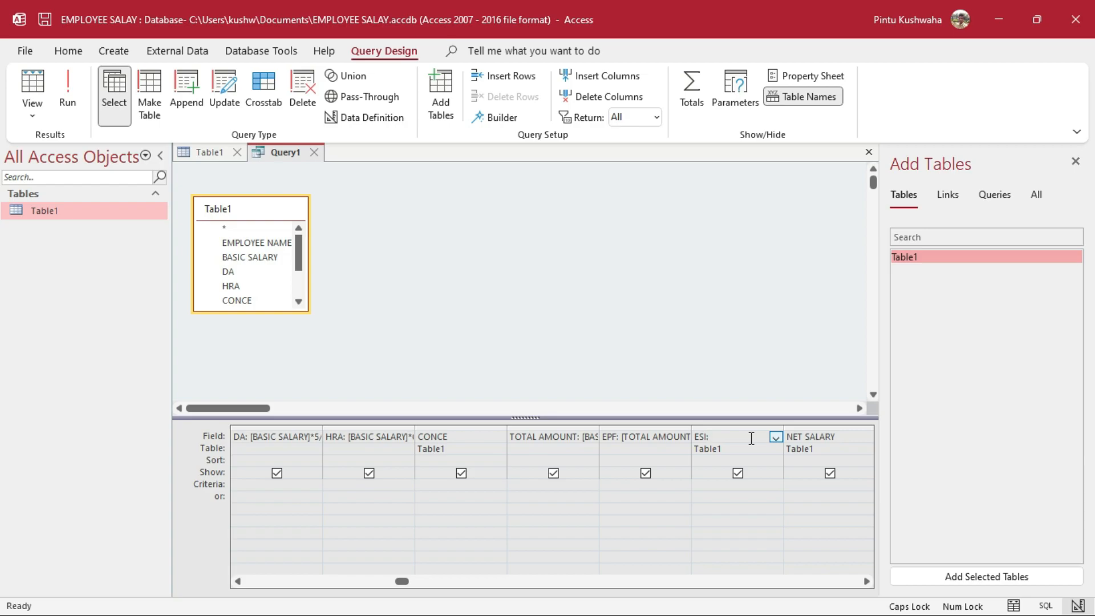
text([TO)
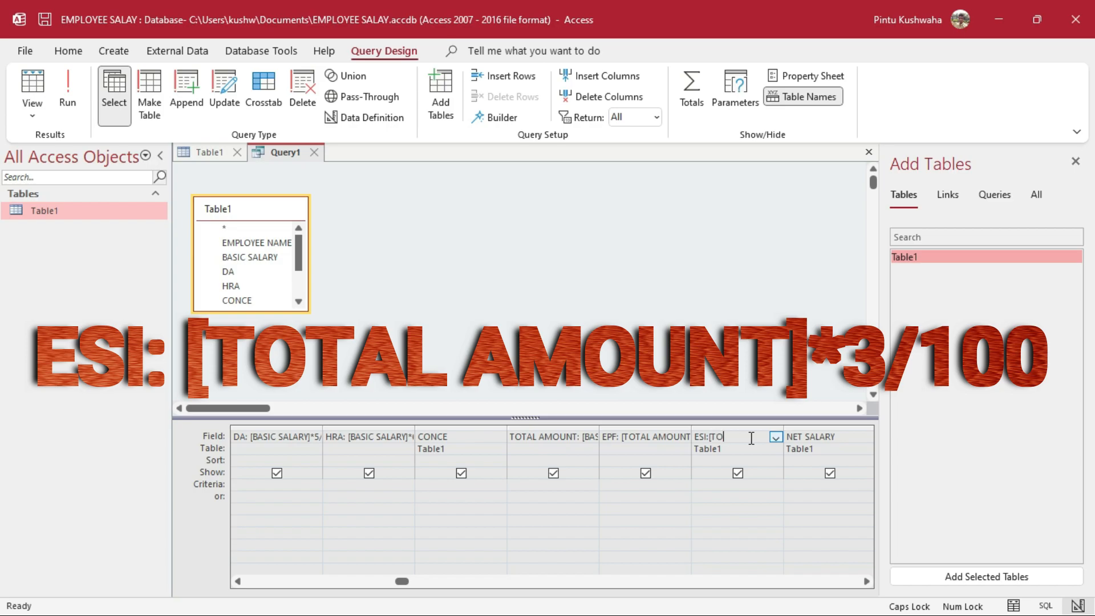
text(TAL AMOUNT]*3/100)
click(852, 436)
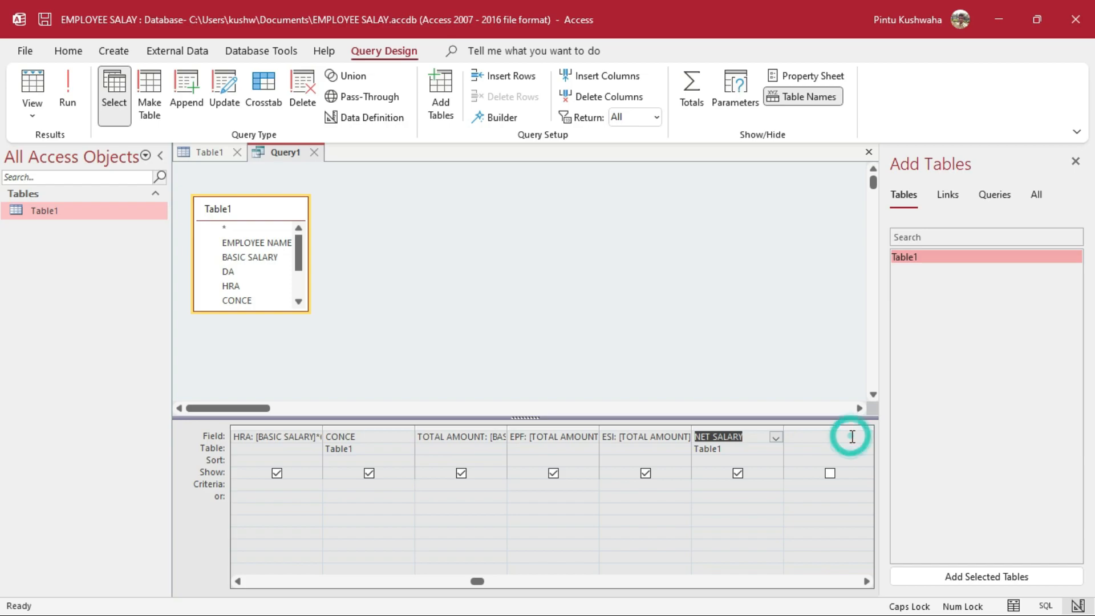
Step: Turn the query's NET SALARY column into the calculated field NET SALARY:[TOTAL AMOUNT]-([EPF]+[ESI])
click(755, 439)
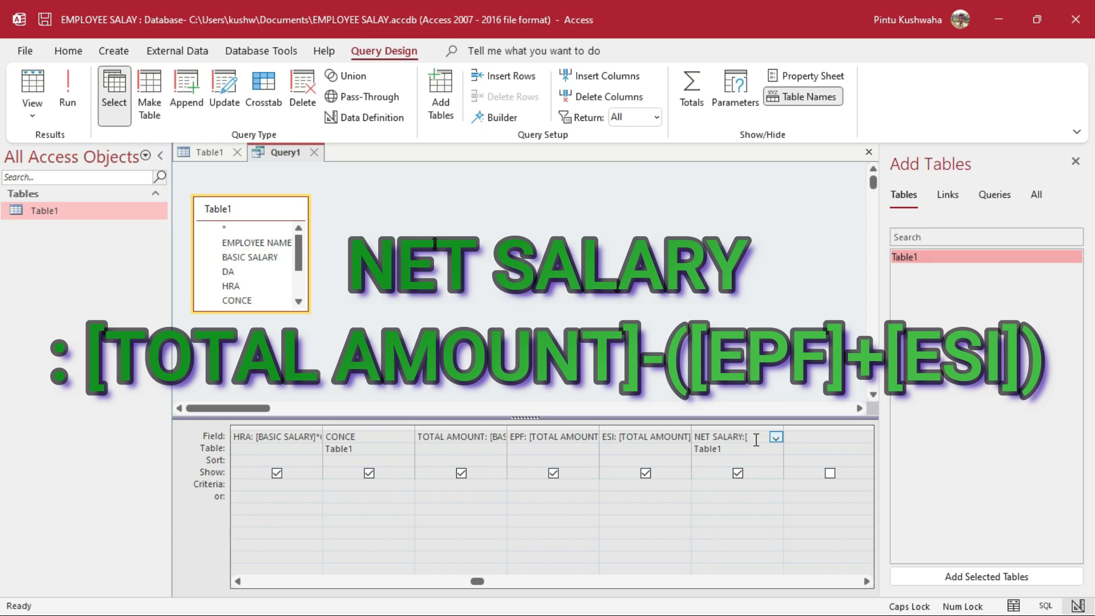
text(TAL)
text( AMOUNT)
text(]-)
text(()
text(EPF)
text(+)
text(ESI)
text())
click(742, 455)
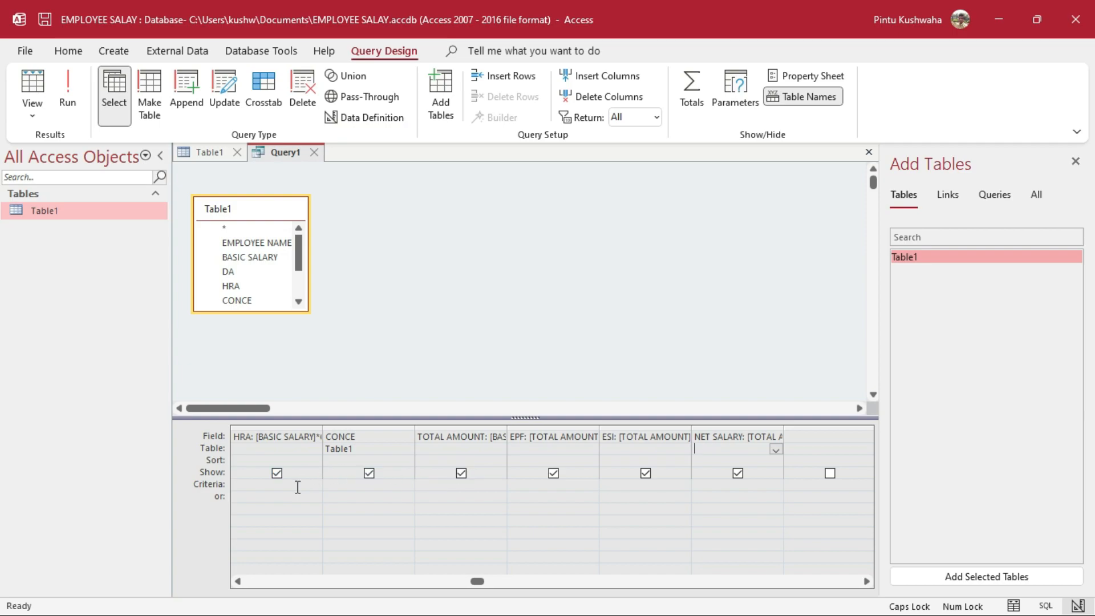
Step: Save the query as EMPLOYEE SALARY and open its datasheet
right_click(282, 159)
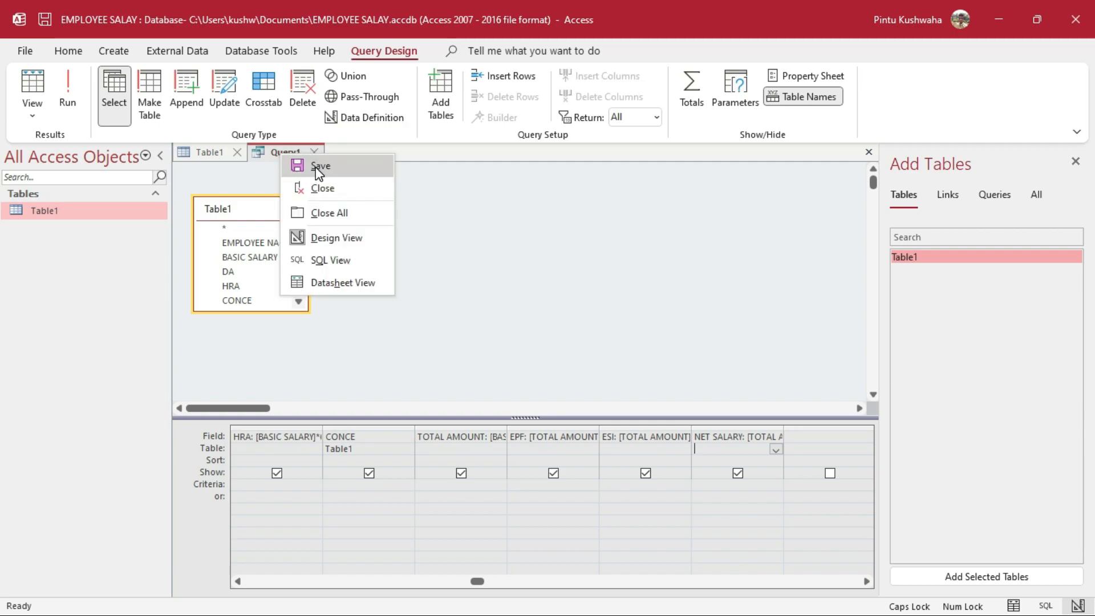
click(318, 171)
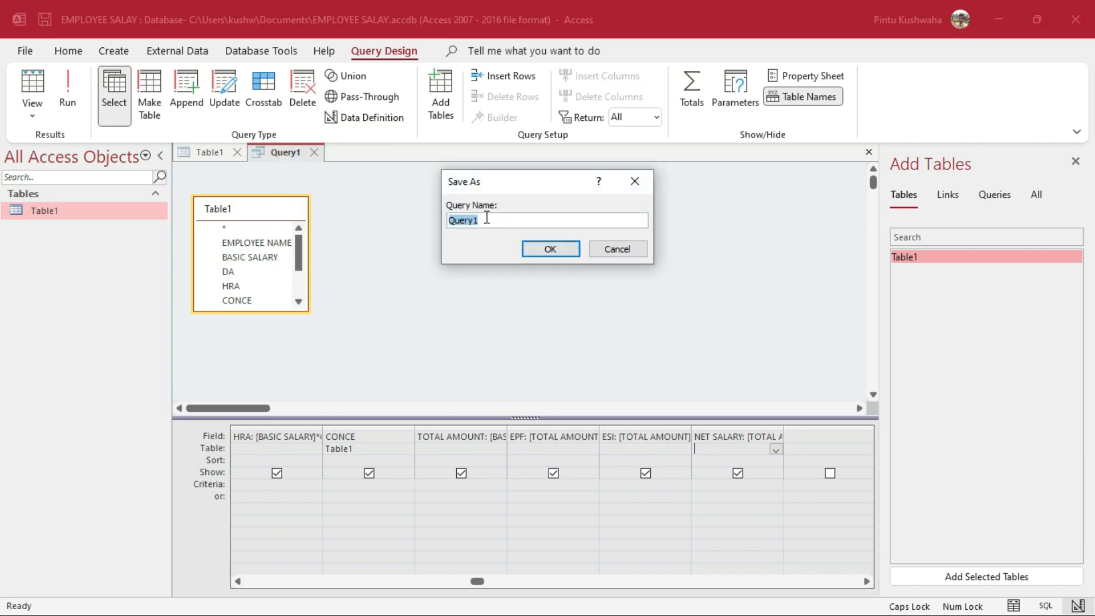
text(EMPLOYEE SALARY)
click(526, 248)
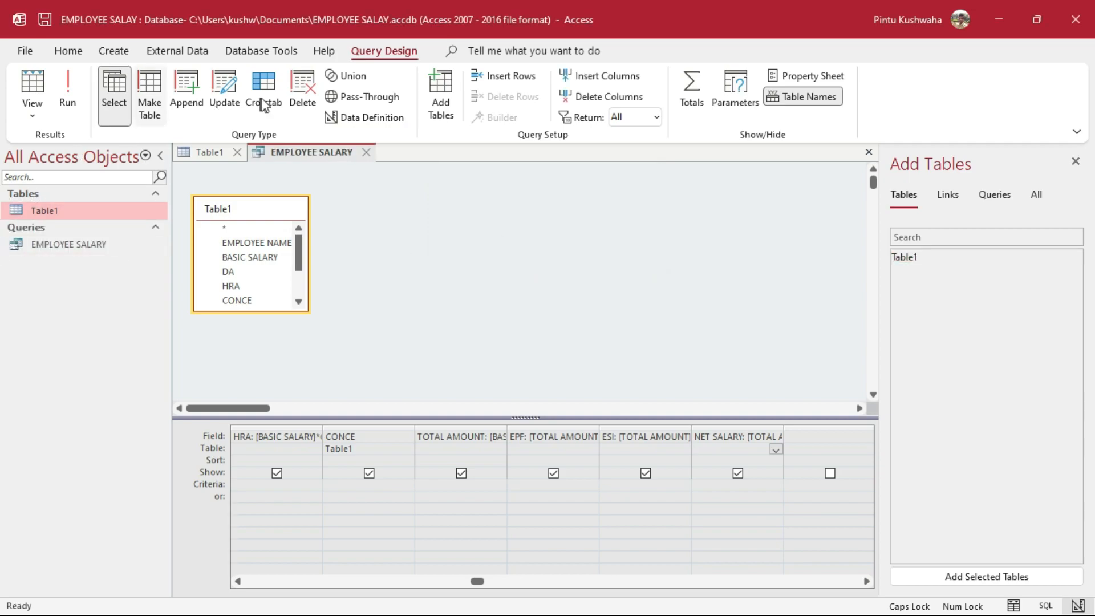
double_click(91, 253)
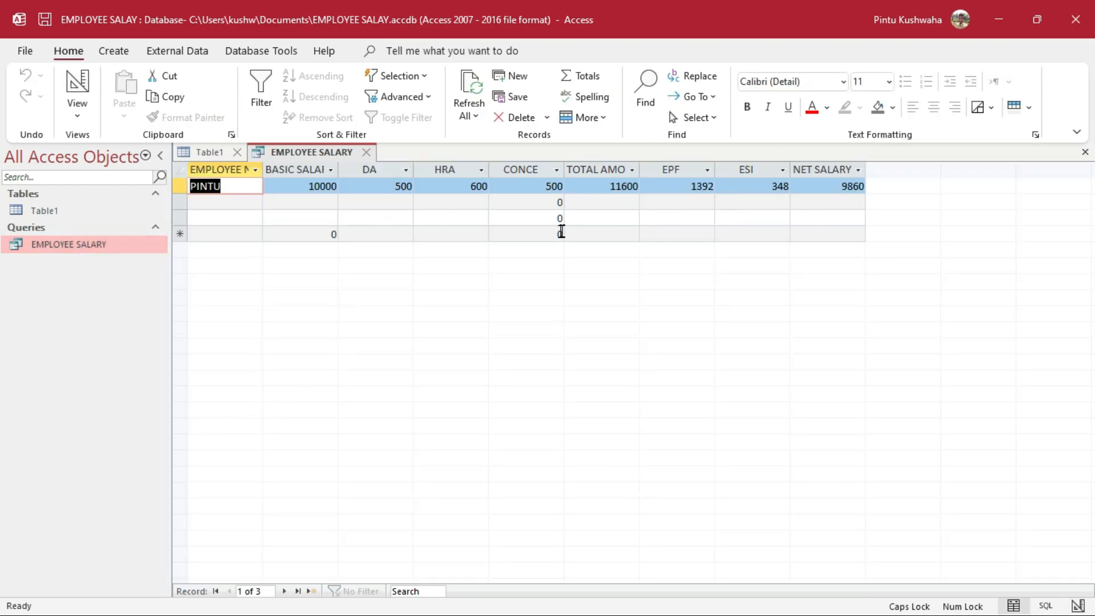
Step: Check the records in Table1's datasheet and return to the EMPLOYEE SALARY query results
double_click(60, 214)
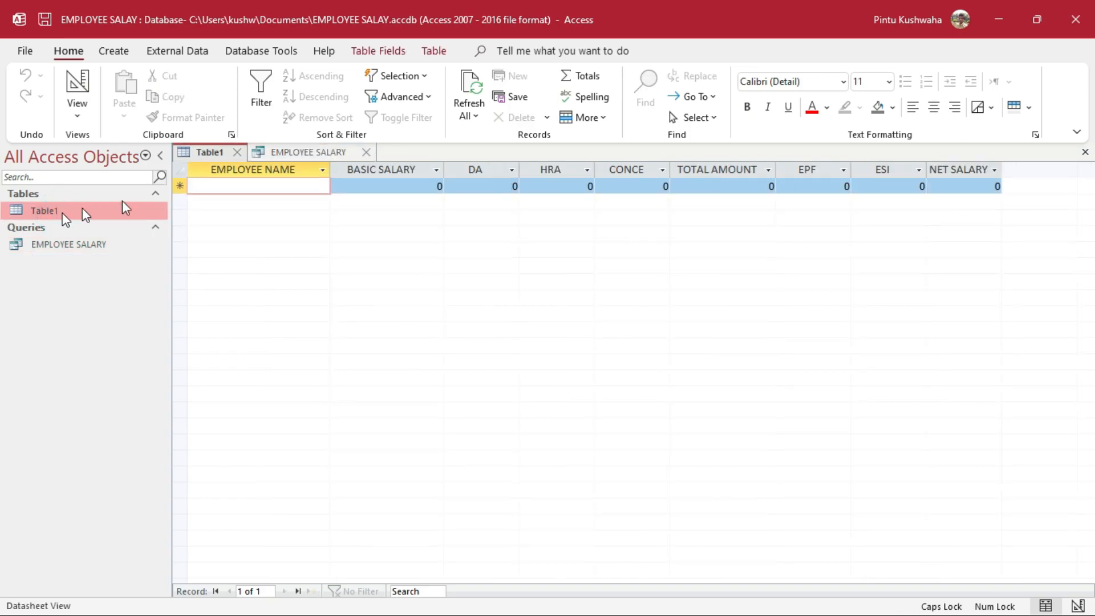
click(410, 186)
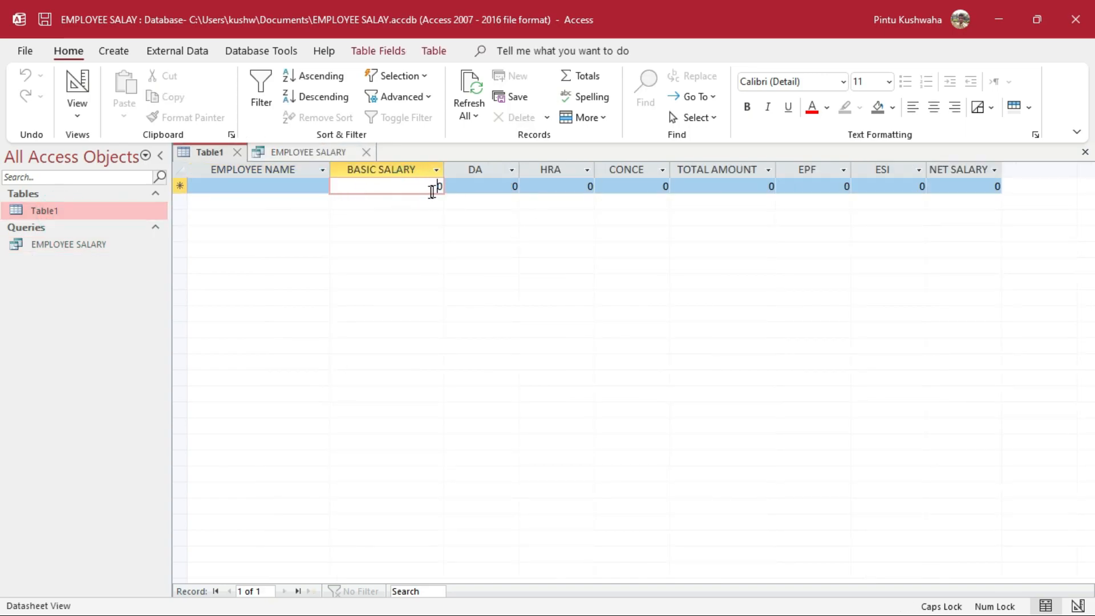
double_click(79, 249)
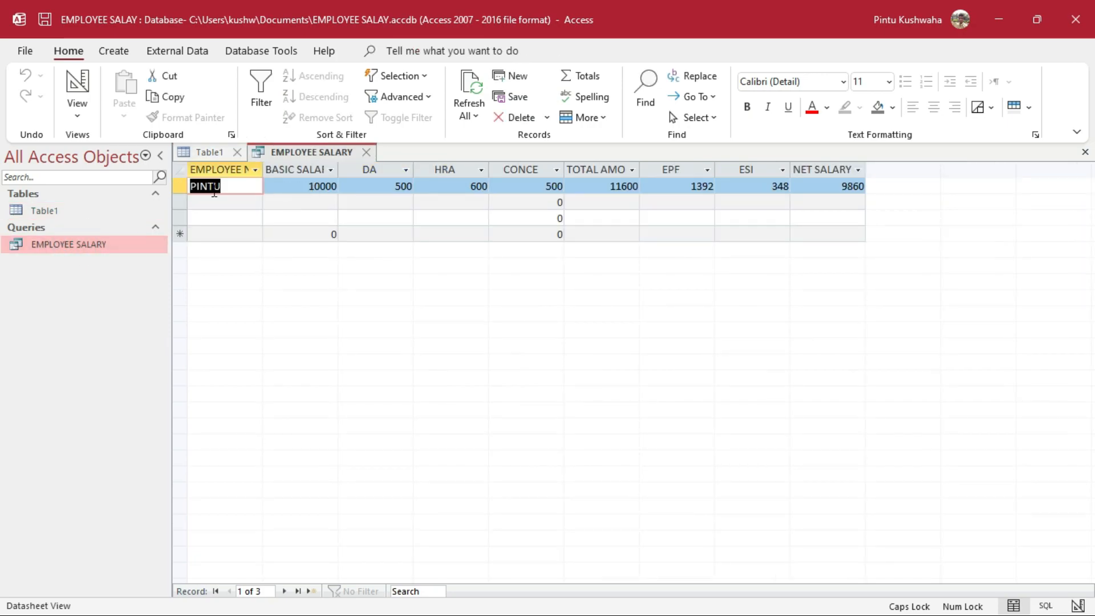
Step: Clear the employee name and basic salary from the first record of the EMPLOYEE SALARY query
click(212, 190)
click(189, 186)
key(BackSpace)
click(315, 186)
key(BackSpace)
key(BackSpace)
key(Delete)
key(Delete)
key(Delete)
click(310, 217)
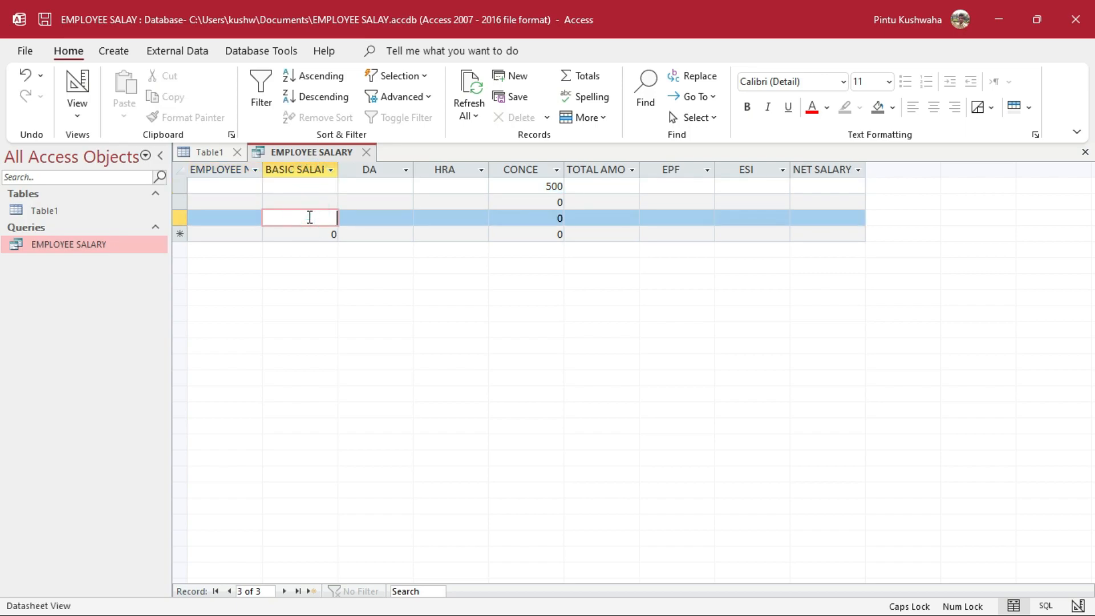
Step: Widen the EMPLOYEE NAME and BASIC SALARY columns so their full headings fit
click(251, 186)
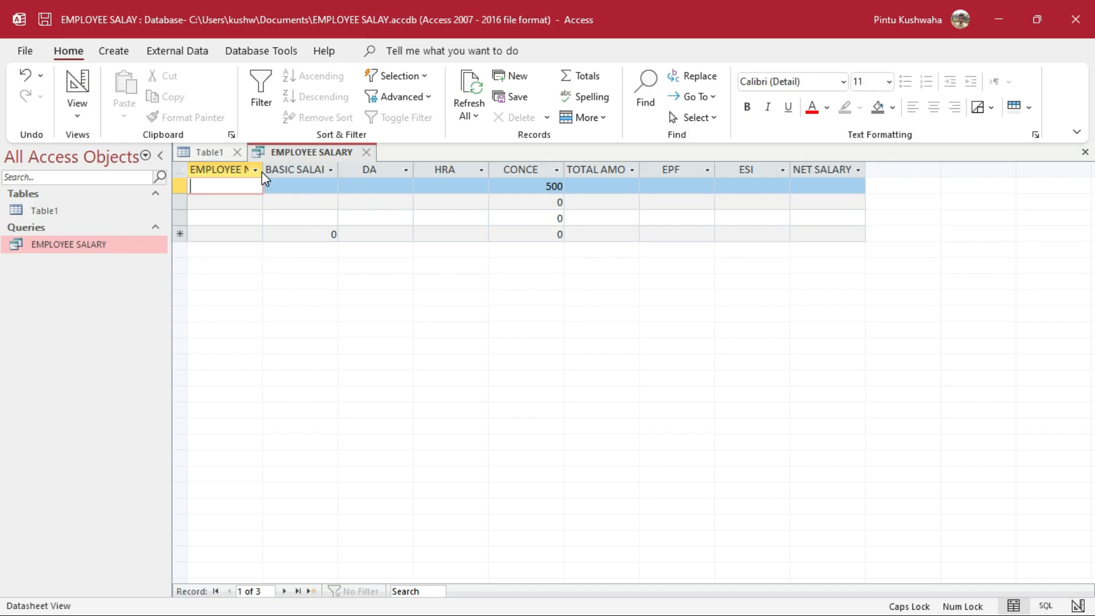
drag(262, 172, 363, 190)
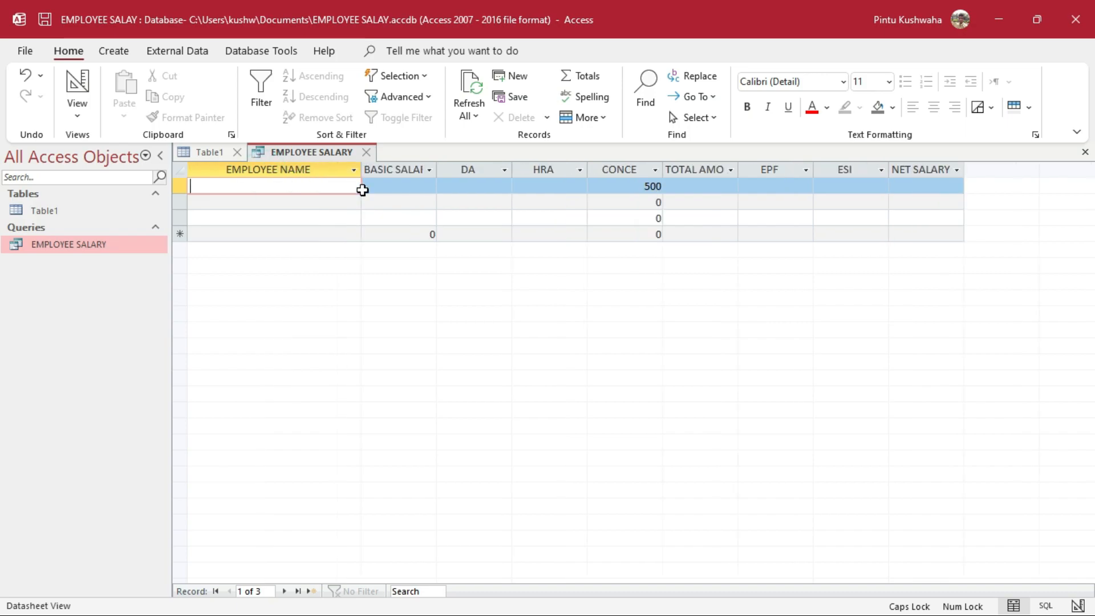
drag(436, 174, 549, 194)
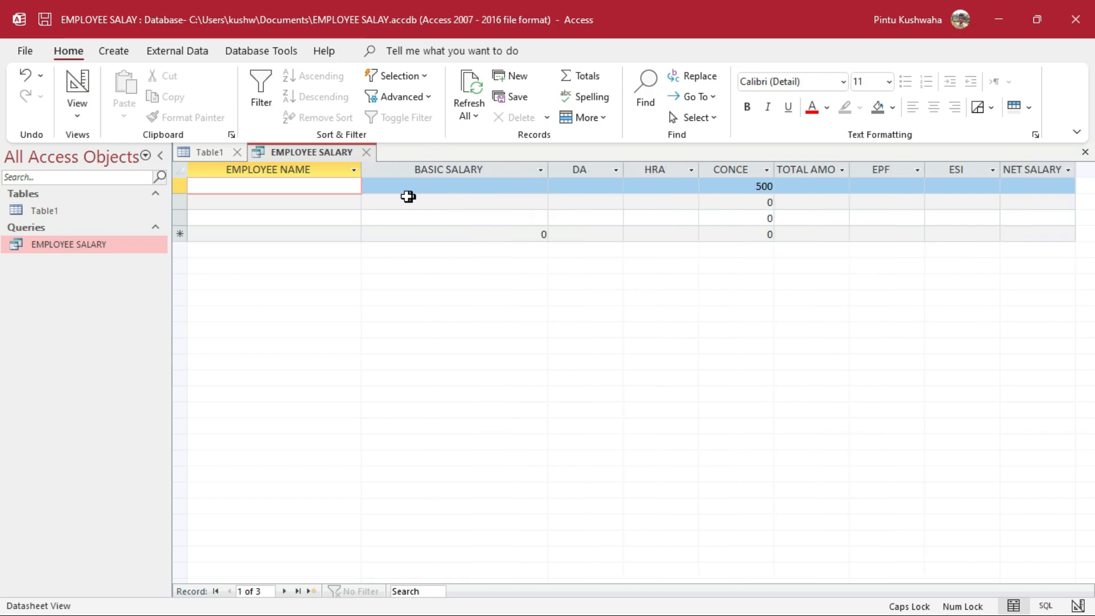
Step: Enter the employee's name and a basic salary of 10000 in the first record, and commit the record
text(PINTU)
click(423, 192)
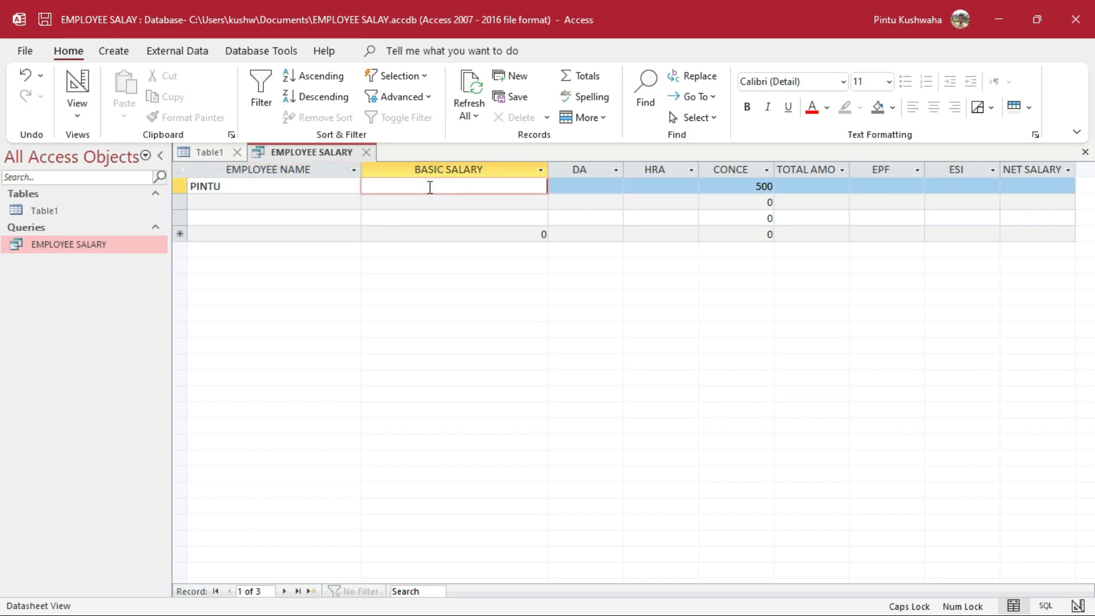
text(10000)
click(492, 216)
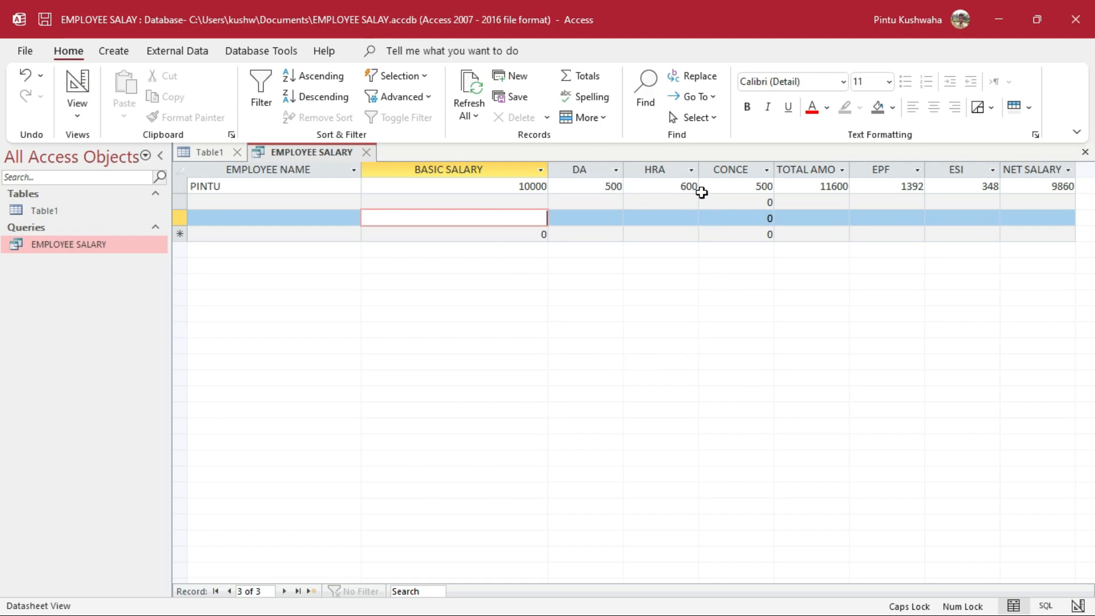
Step: Examine the CONCE and NET SALARY values of the first record in the query results
click(764, 186)
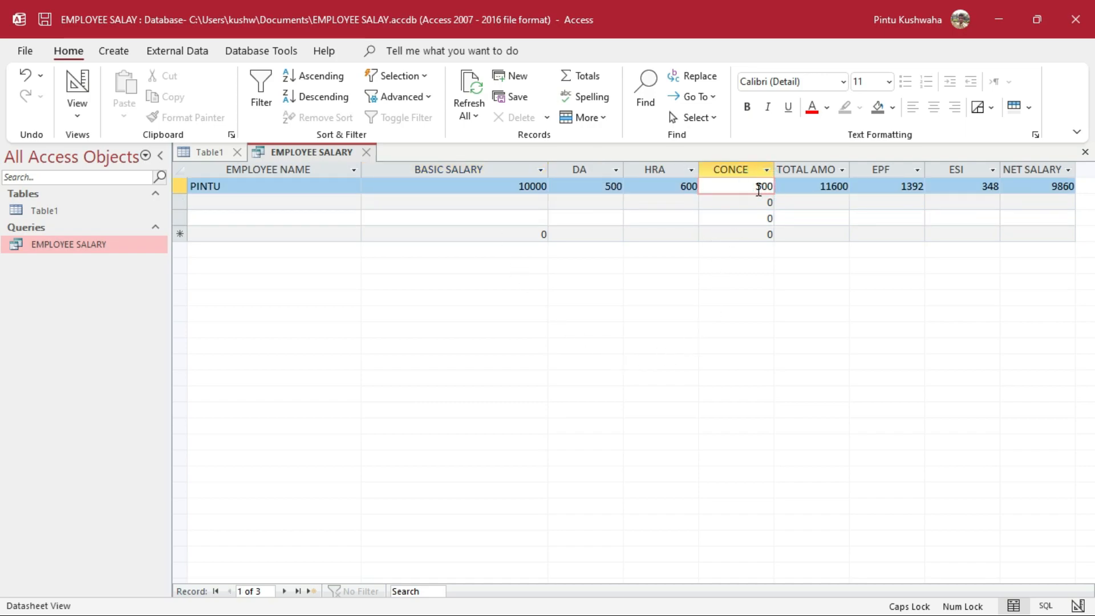
drag(750, 186, 775, 186)
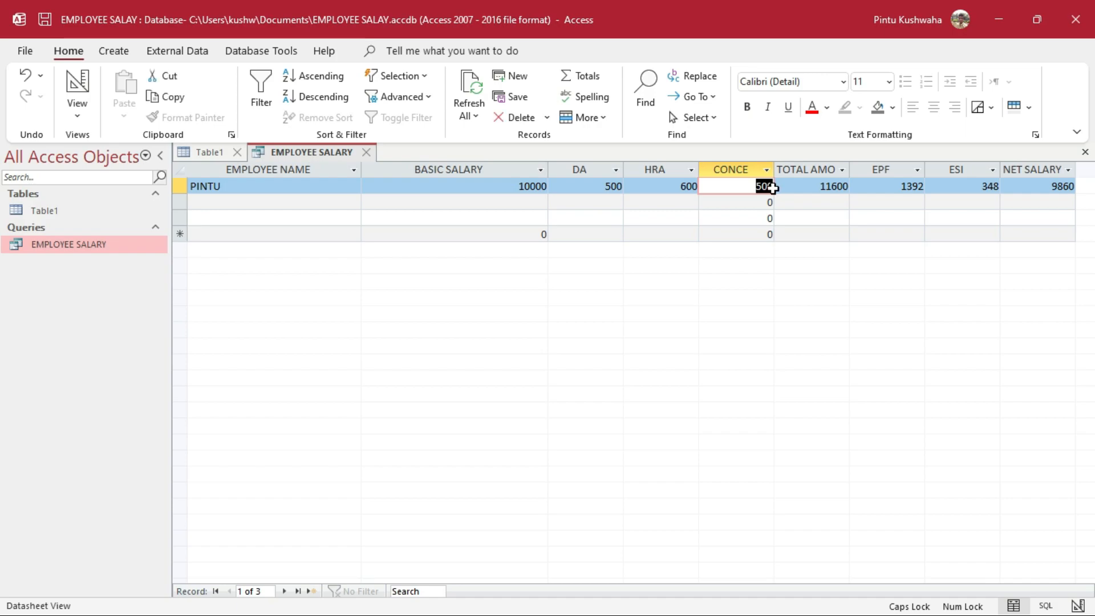
click(753, 200)
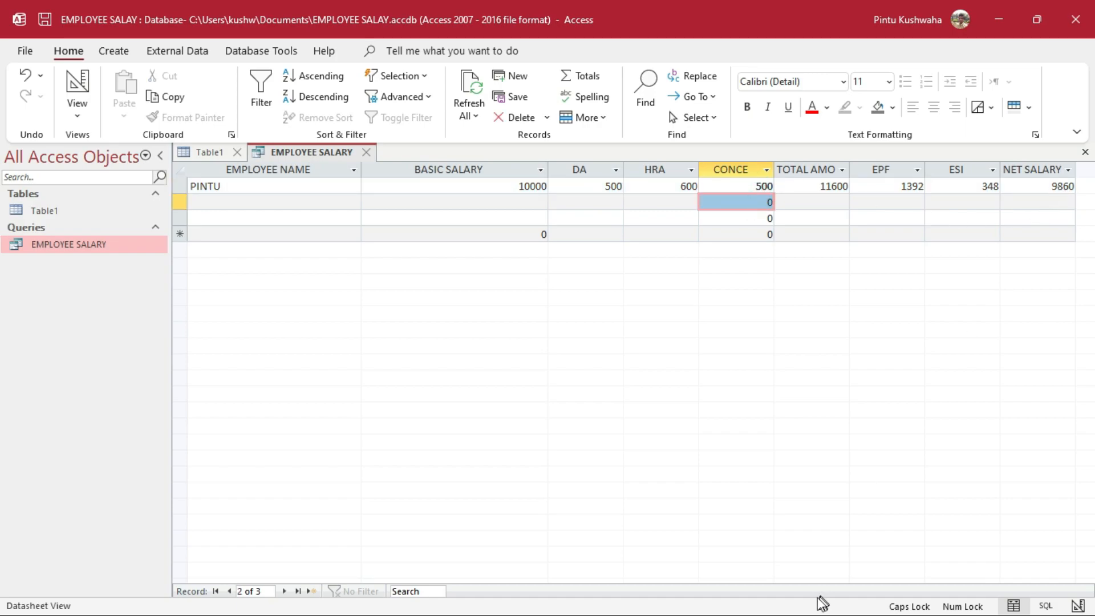
click(1060, 189)
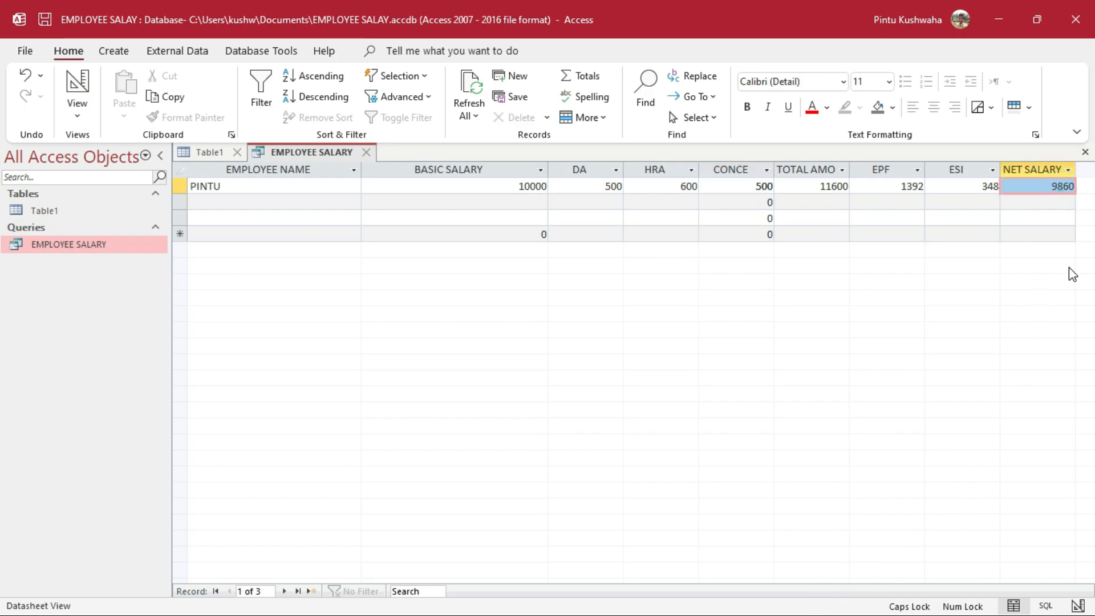